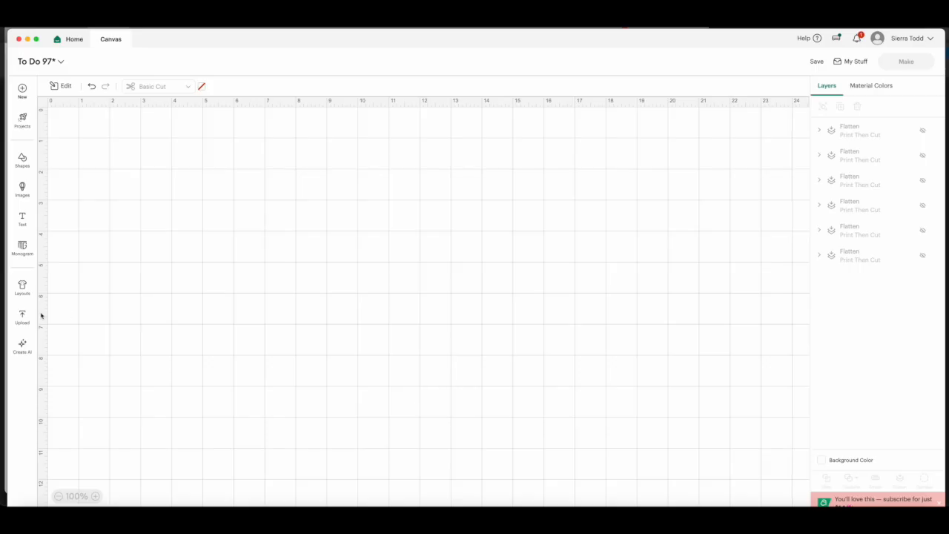
- Upload flower.jpeg from the Downloads folder as a new image and continue to the background remover
click(22, 316)
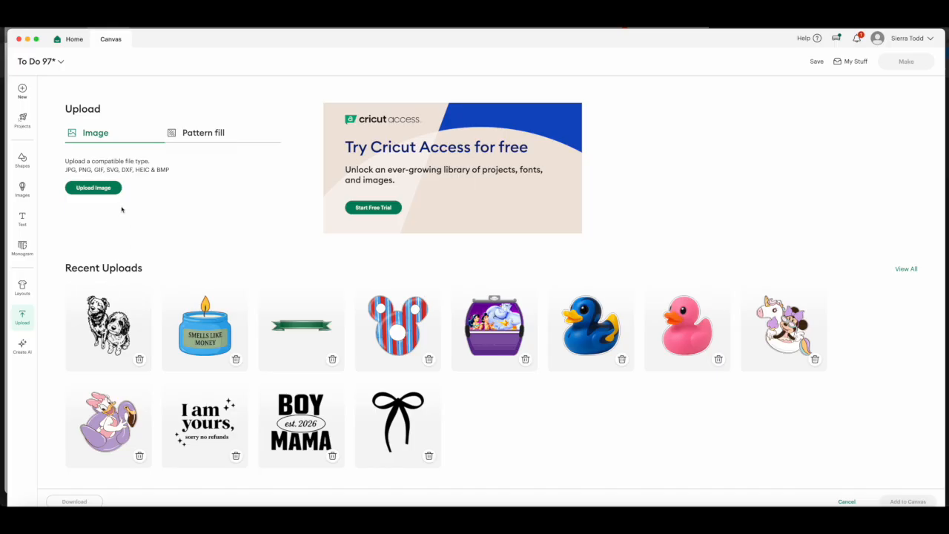
click(95, 188)
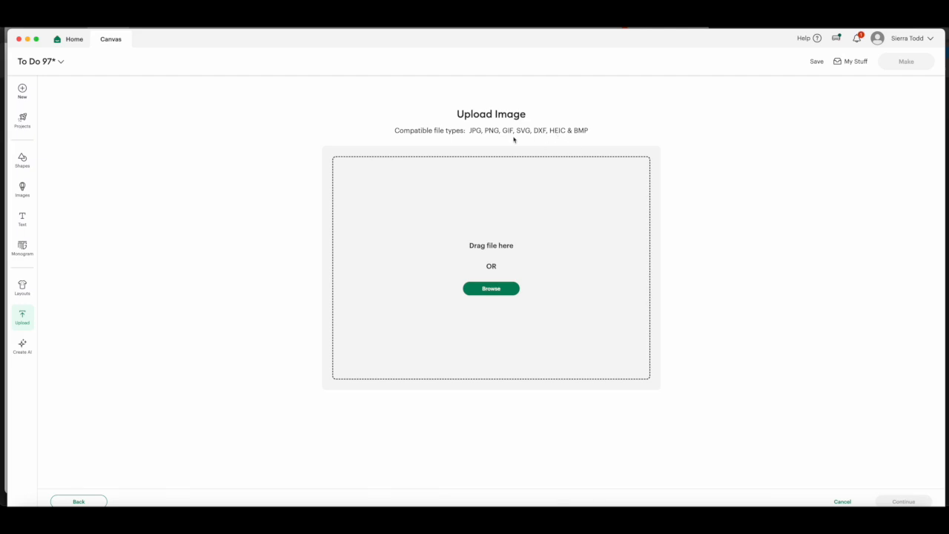
click(500, 295)
click(400, 221)
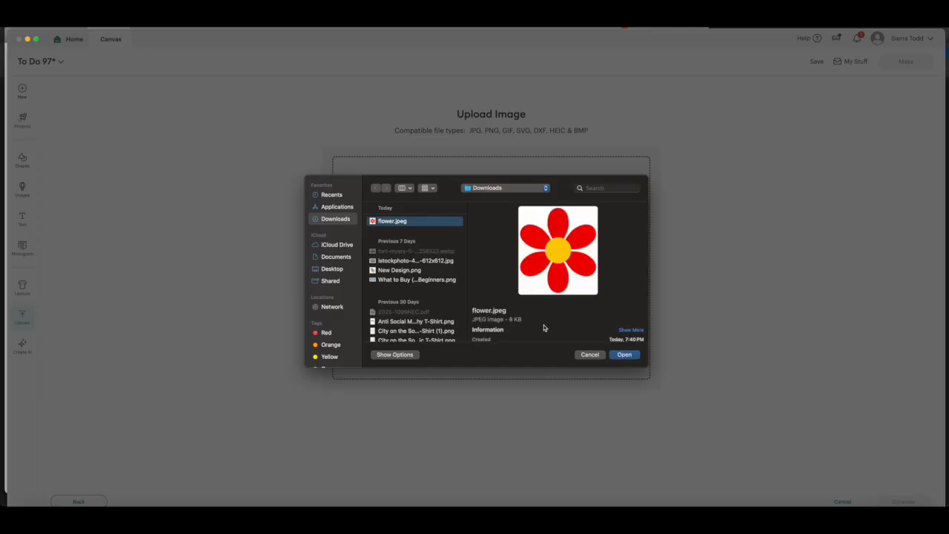
click(622, 353)
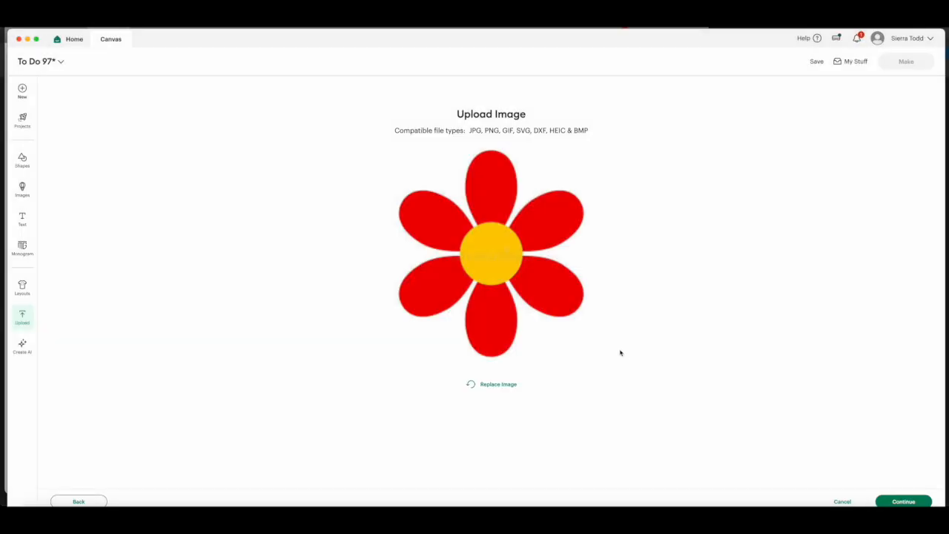
click(899, 500)
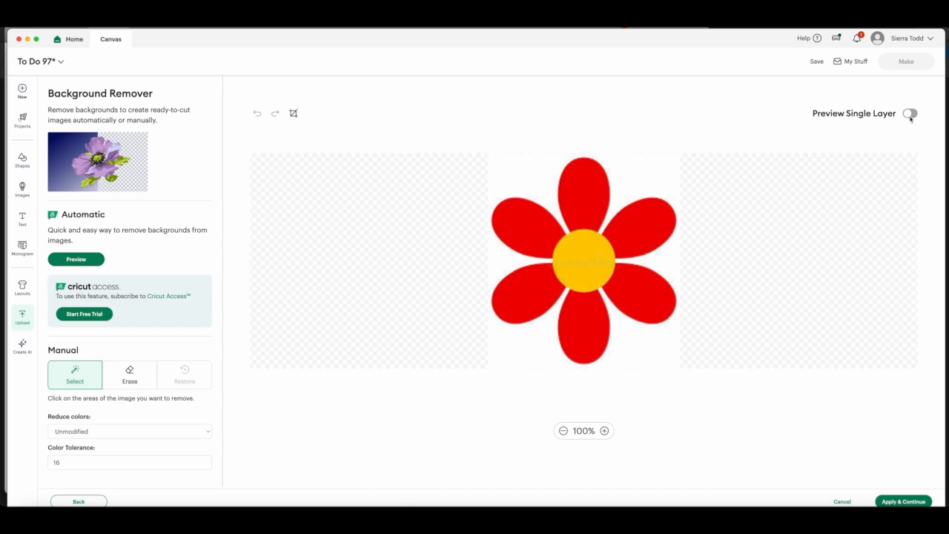
- Remove the white background around the flower with a color tolerance of 160, check the single layer preview, and apply the result
click(910, 115)
click(910, 115)
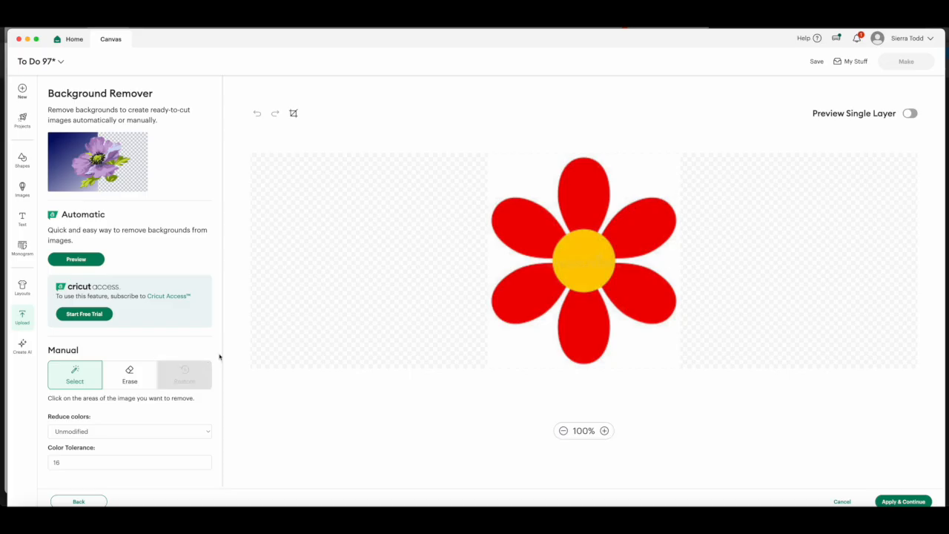
click(75, 468)
click(527, 179)
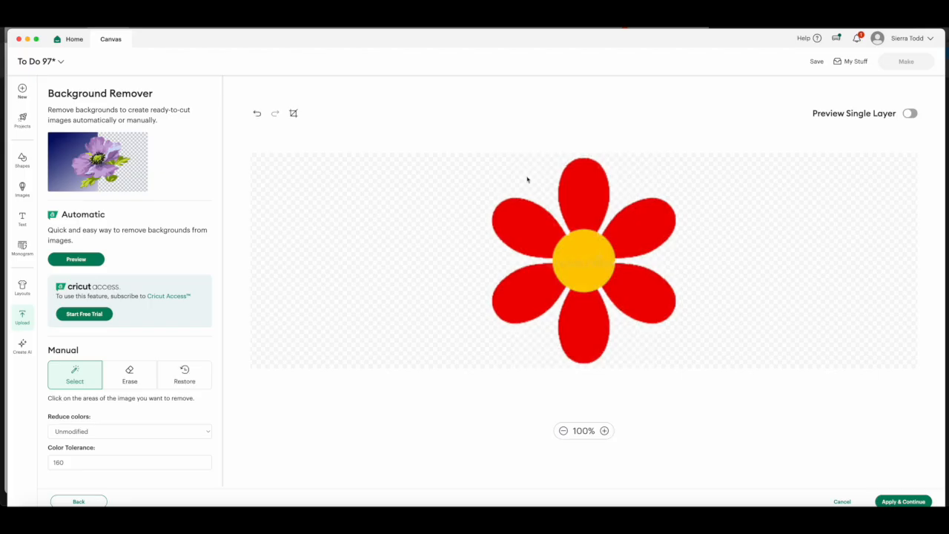
click(911, 114)
click(911, 114)
click(891, 502)
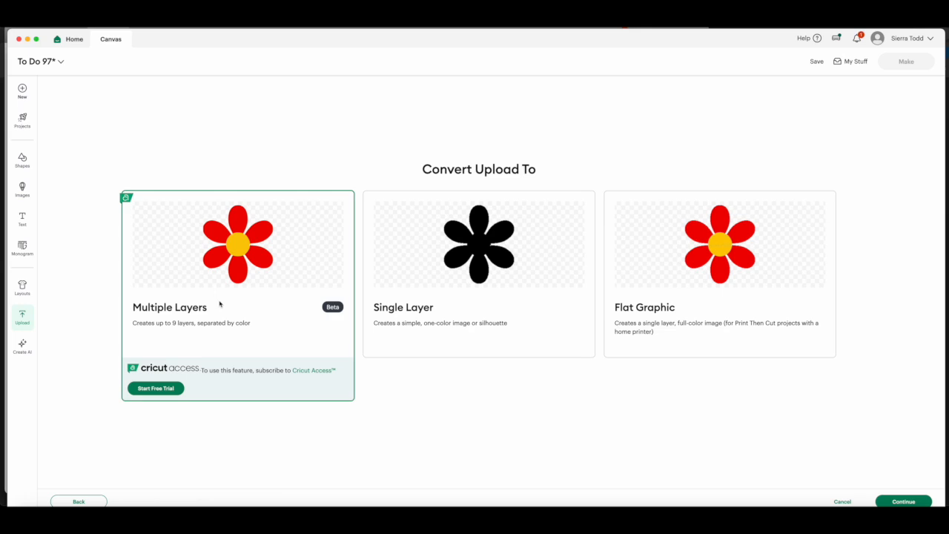
- Convert the upload to a Single Layer on the canvas and enlarge the flower to about 5.46 × 6.11 in
click(485, 289)
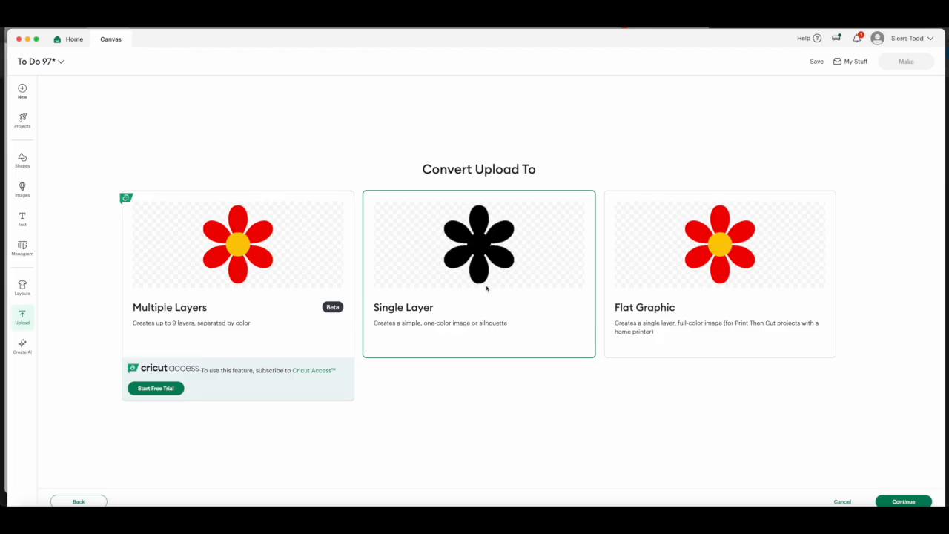
click(723, 283)
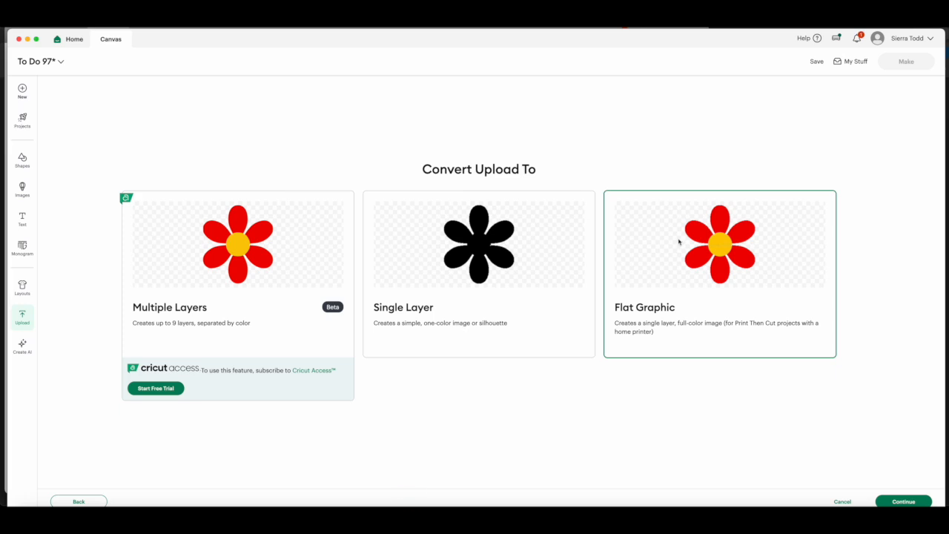
click(583, 280)
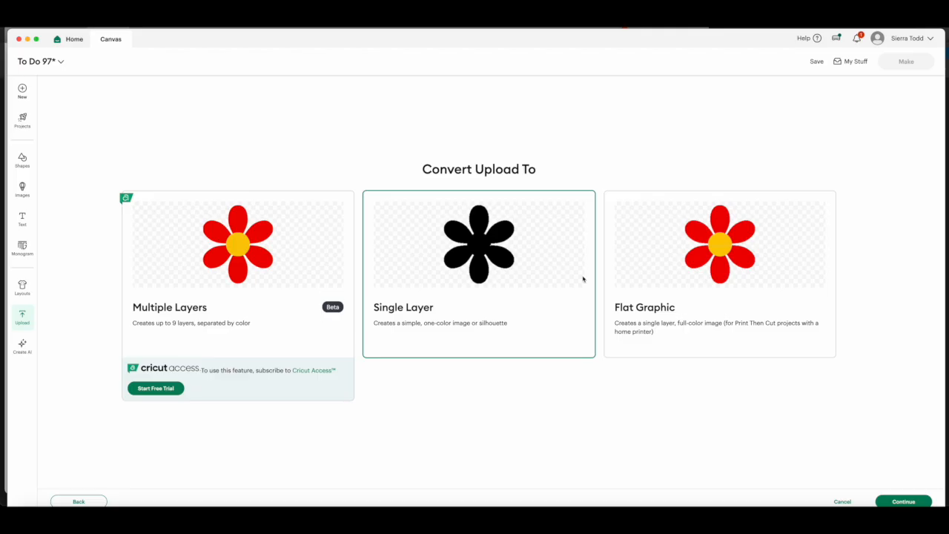
click(899, 498)
click(899, 498)
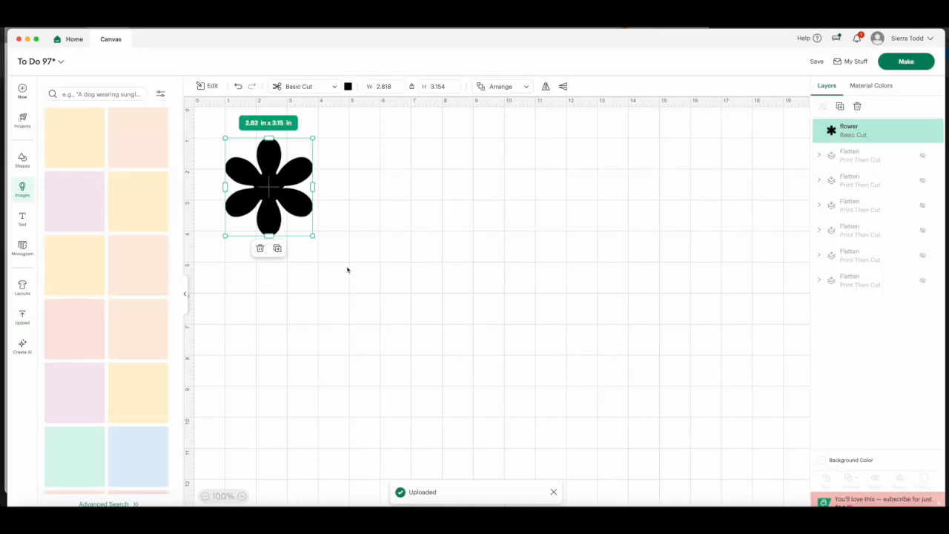
drag(311, 237, 394, 327)
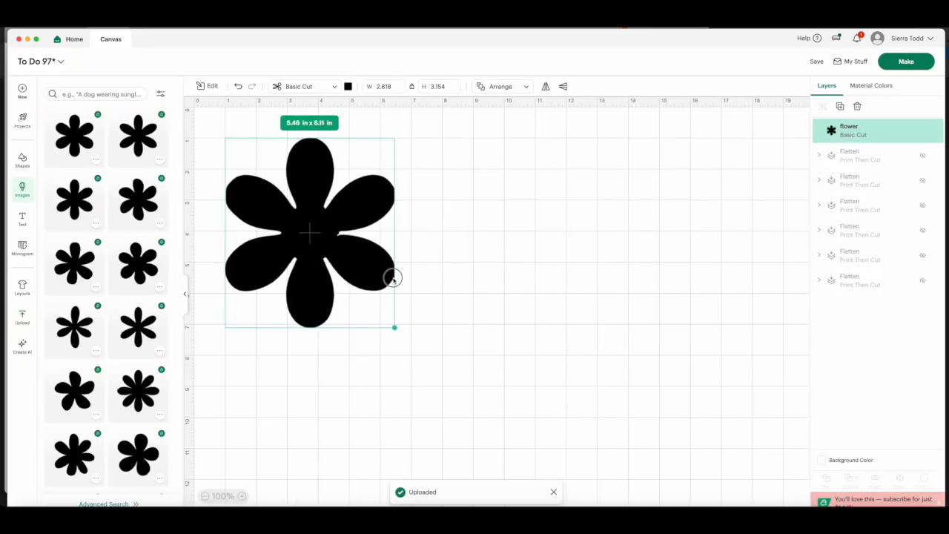
click(436, 272)
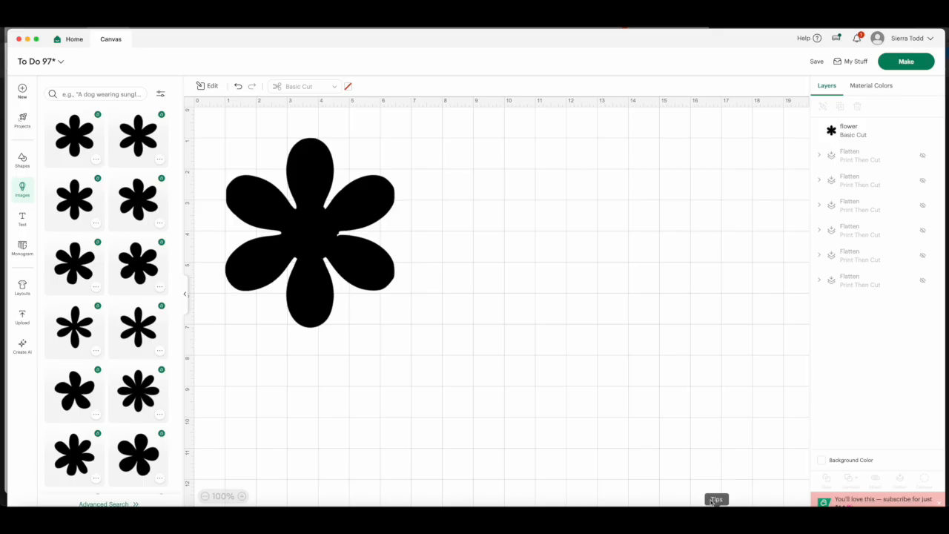
- Switch to the Chrome browser, search Google for "svgtrace" and open the SvgTrace website
click(690, 505)
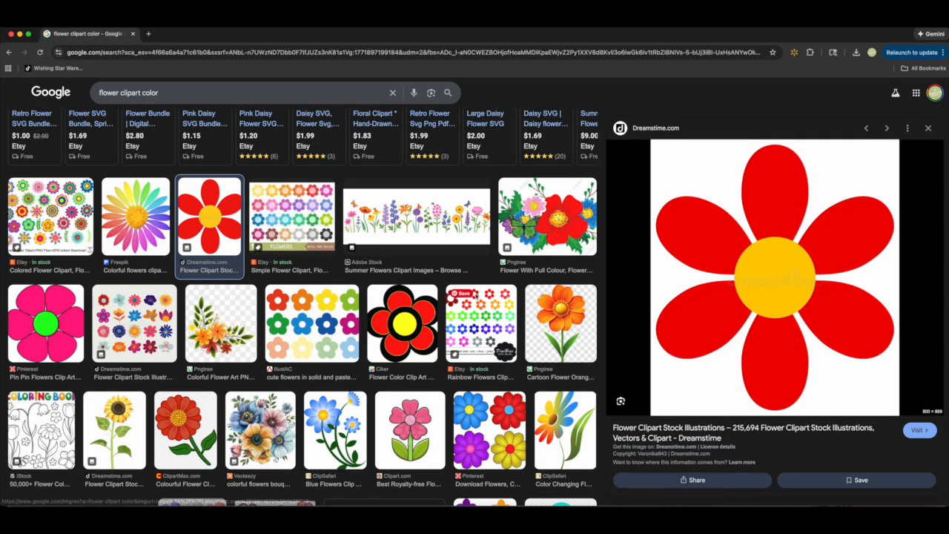
click(234, 52)
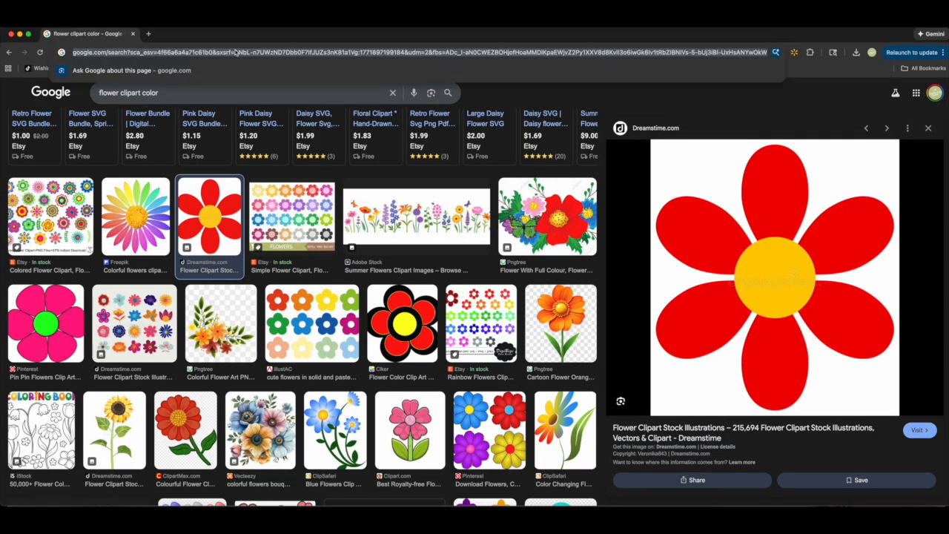
text(svgtrace)
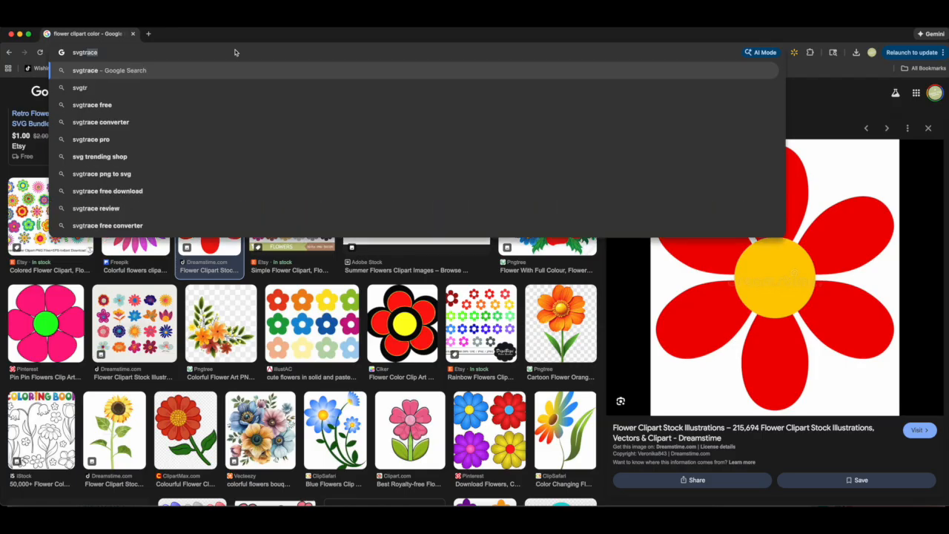
key(Return)
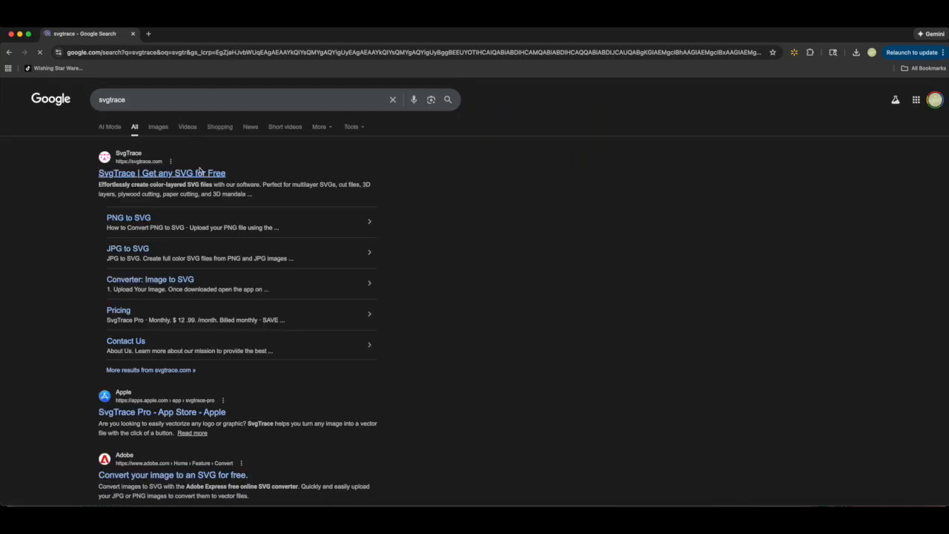
click(205, 173)
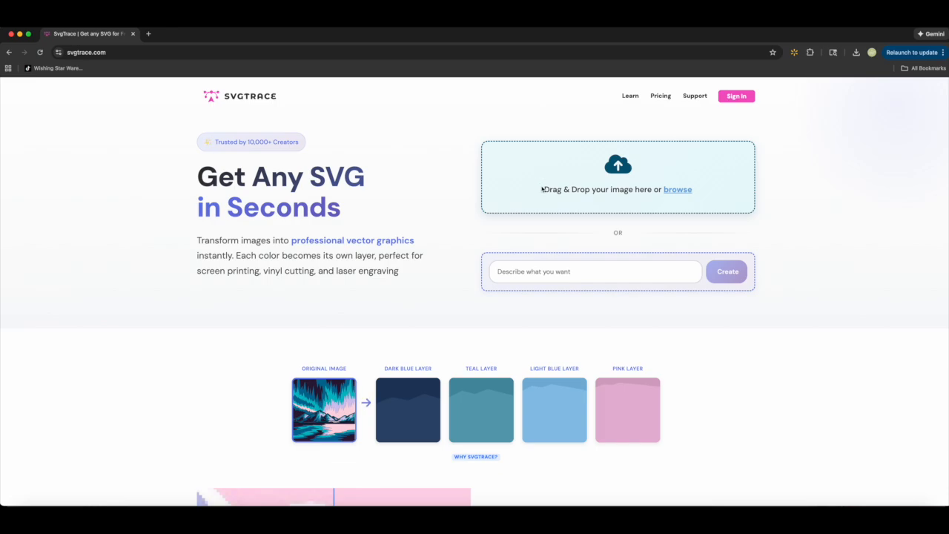
- Open the free PNG to SVG converter page on the SvgTrace site
click(538, 196)
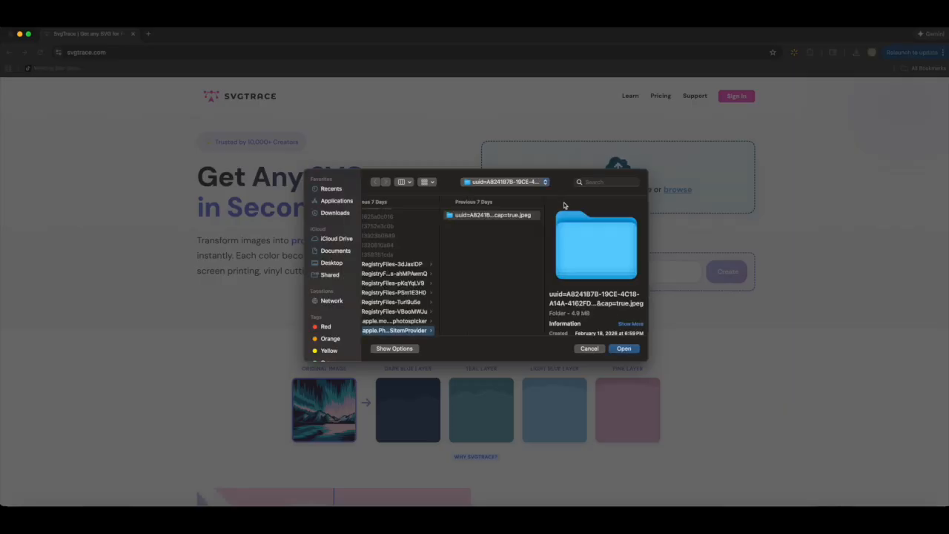
click(589, 348)
scroll(513, 284, down, 5)
scroll(514, 284, up, 5)
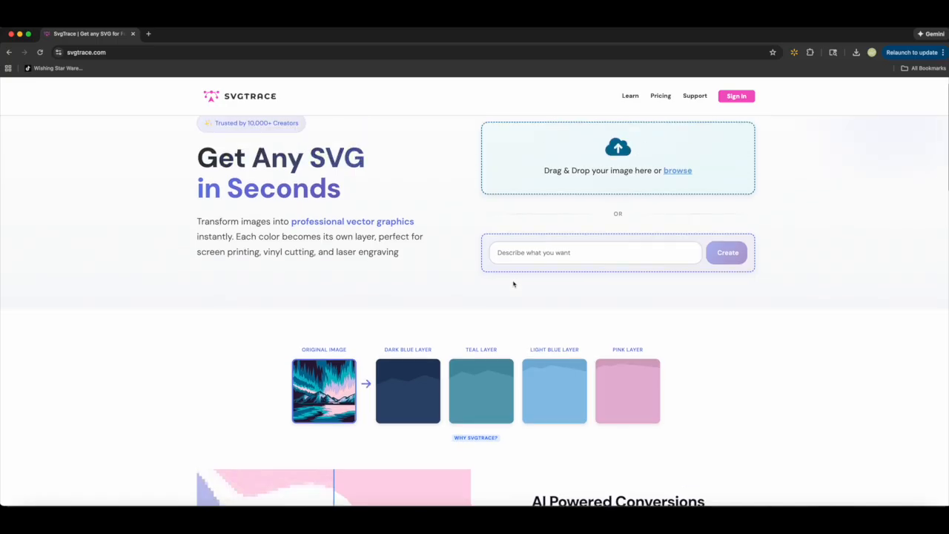
scroll(513, 284, down, 18)
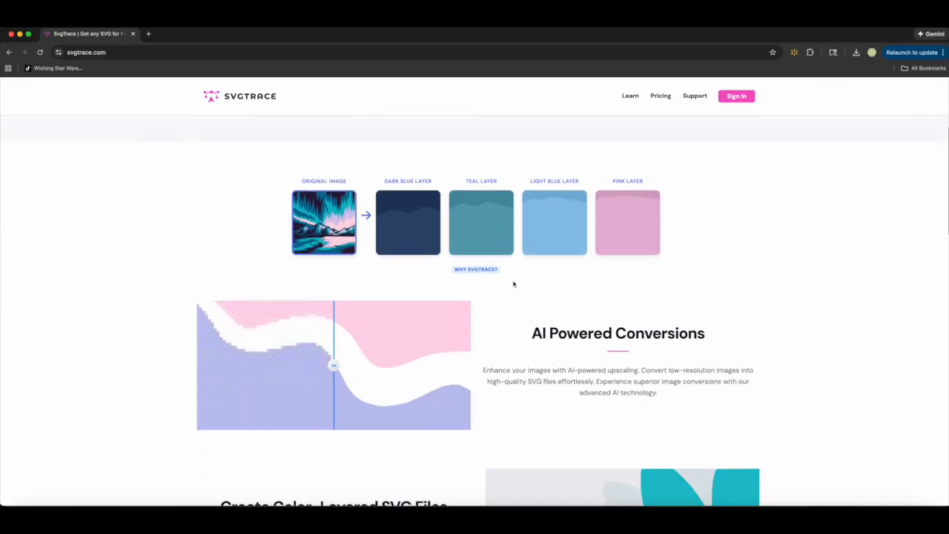
scroll(513, 284, down, 13)
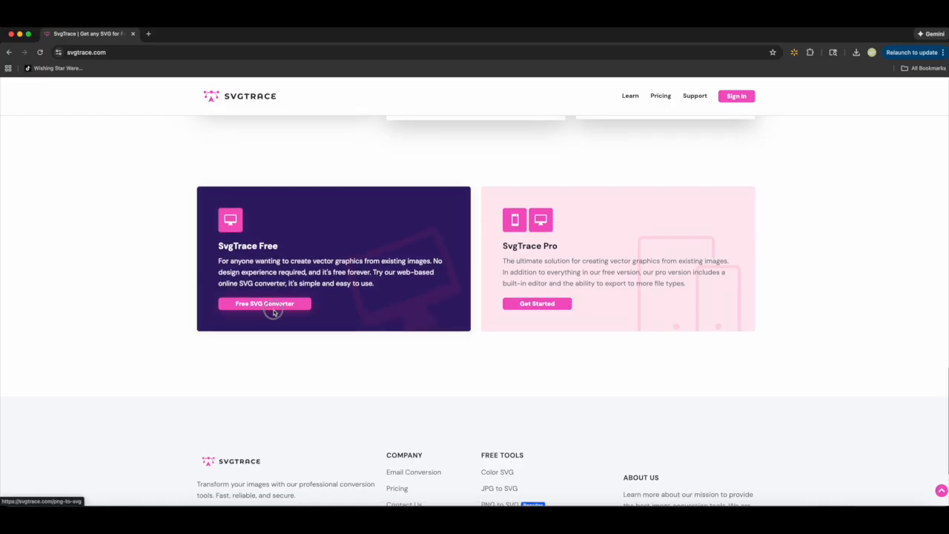
click(273, 306)
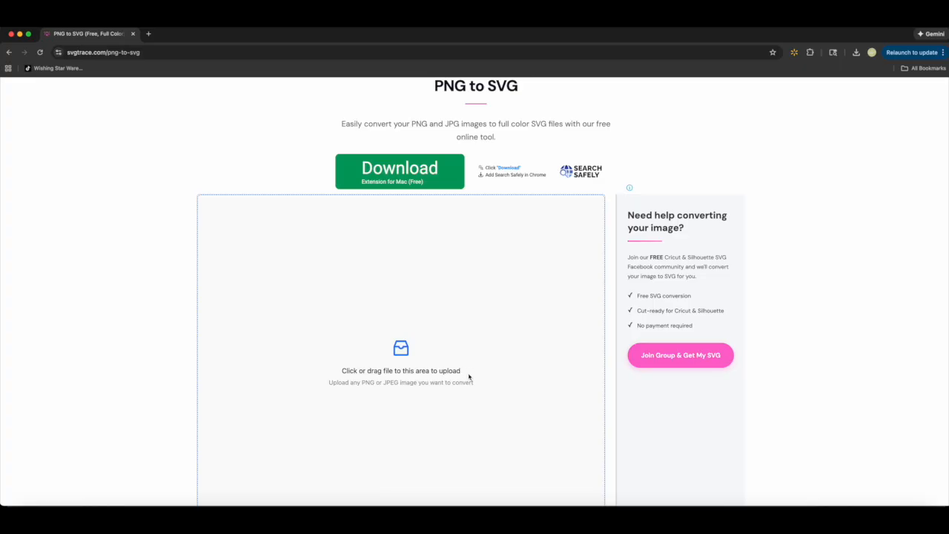
- Upload flower.jpeg from Downloads to the converter and continue with the free version despite its low resolution
click(469, 377)
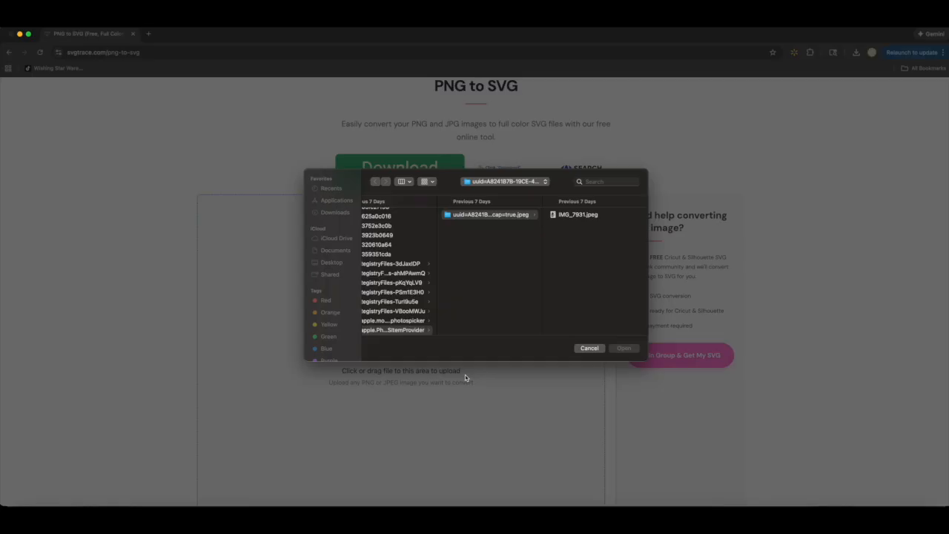
click(335, 213)
click(390, 215)
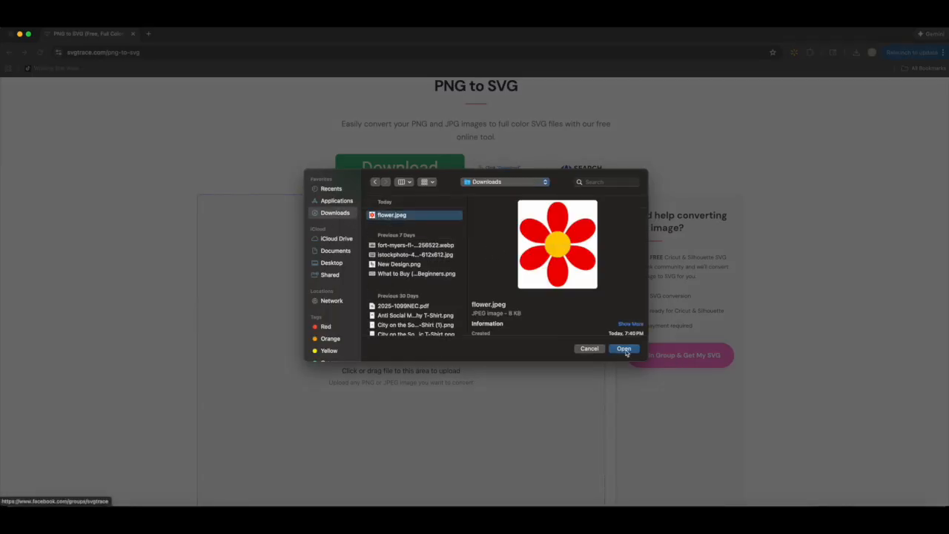
click(626, 349)
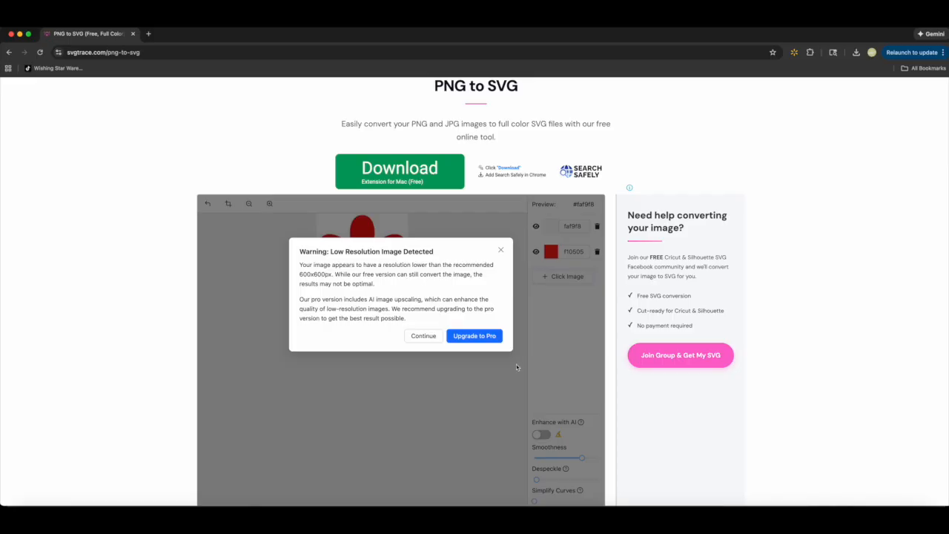
click(429, 336)
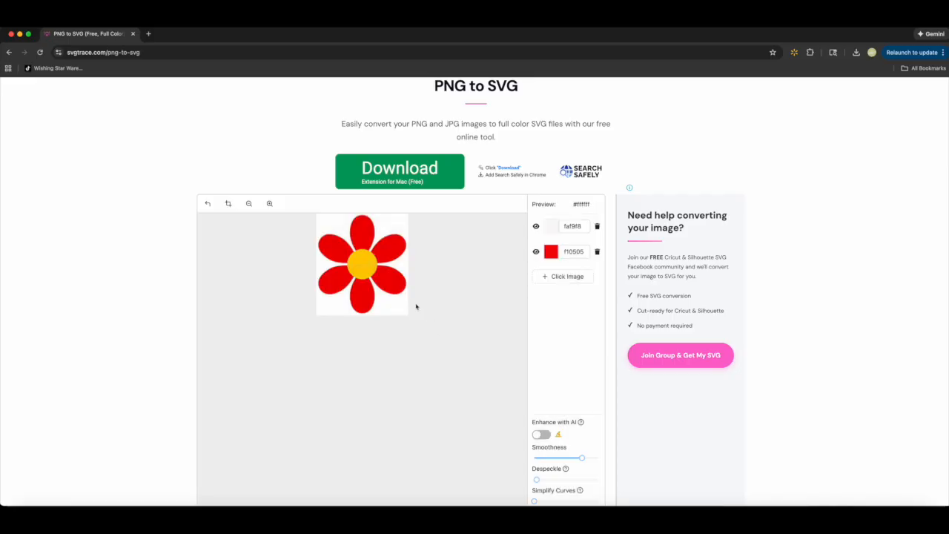
- Pick the white background (ffffff) and the yellow flower center (faca04) from the image as additional trace colors
click(537, 227)
click(536, 252)
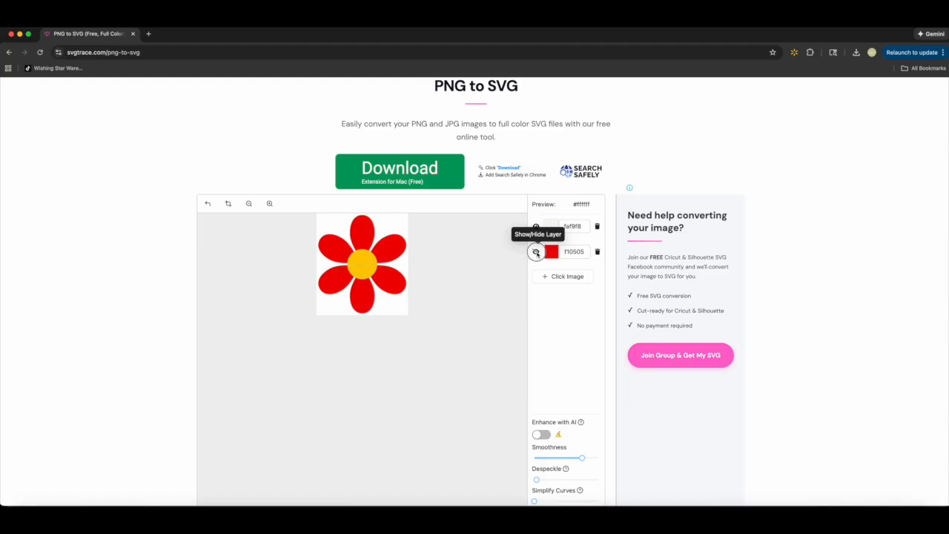
scroll(564, 285, down, 1)
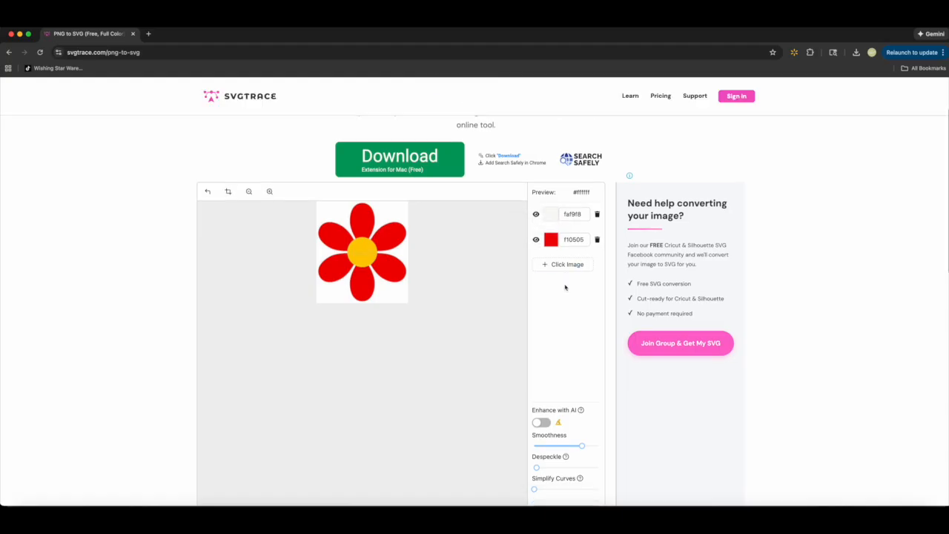
click(395, 291)
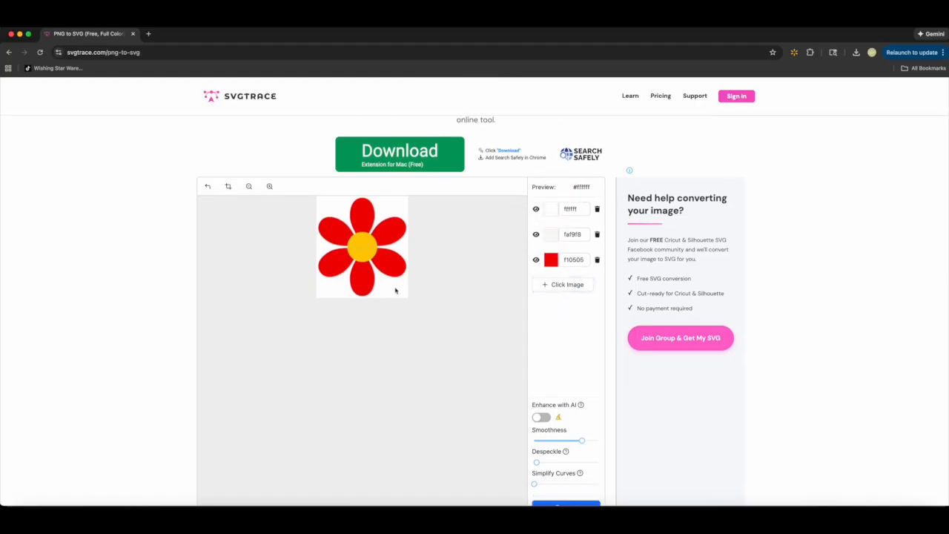
click(362, 249)
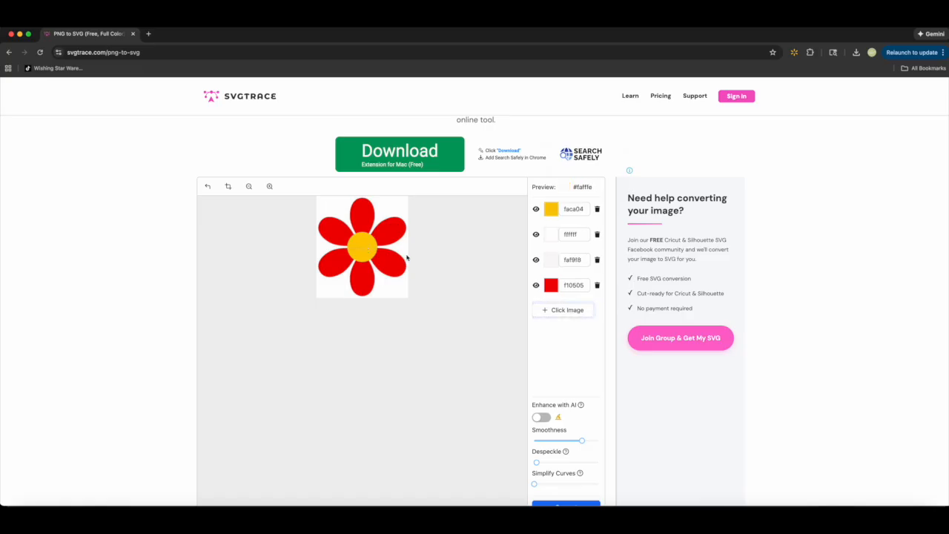
- Delete the faf9f8 and ffffff colors from the trace list and generate the SVG
click(597, 259)
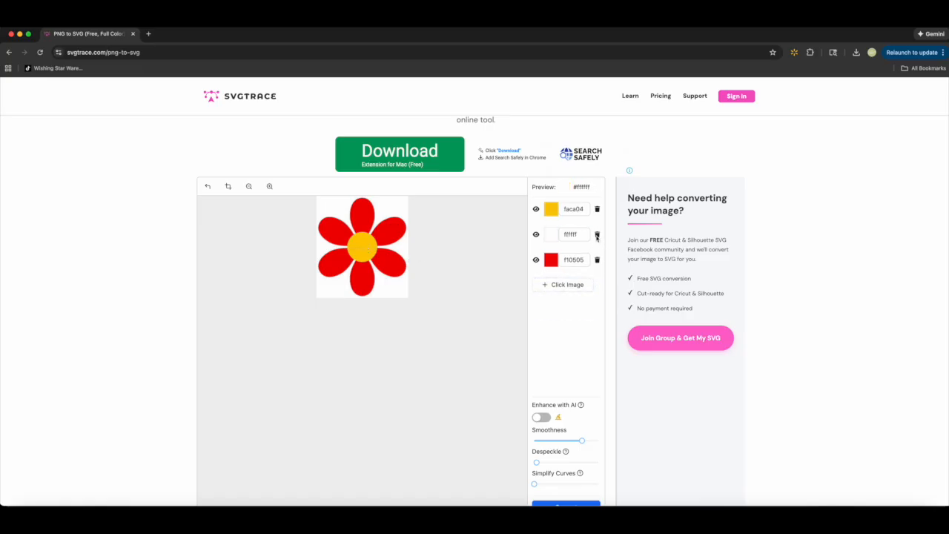
click(597, 235)
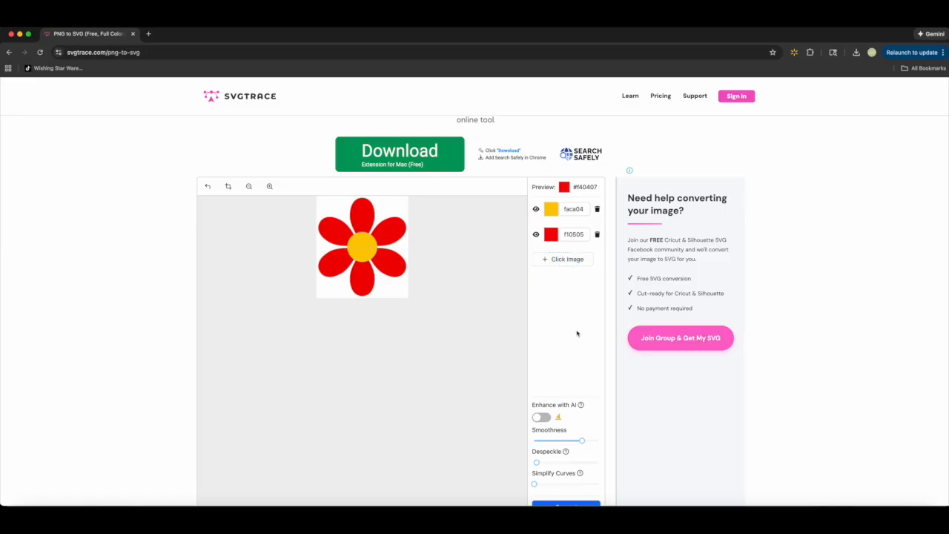
scroll(574, 334, down, 3)
click(562, 430)
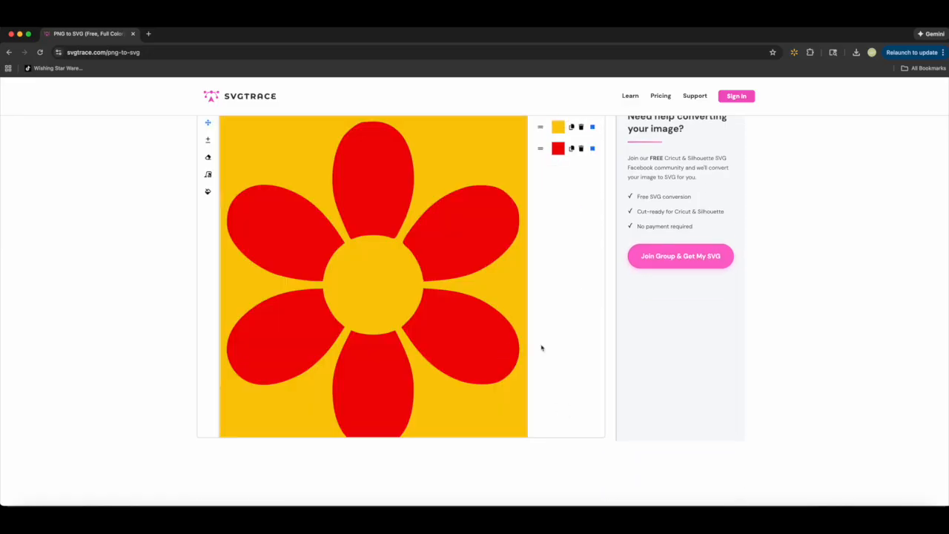
- Go back from the traced result to the trace colors and open the remove.bg site in a new tab
scroll(551, 269, up, 3)
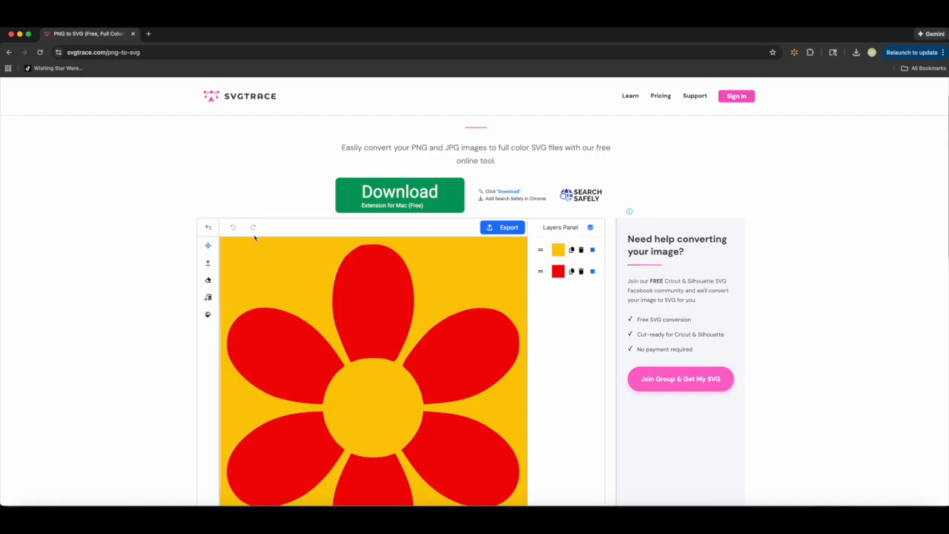
click(207, 227)
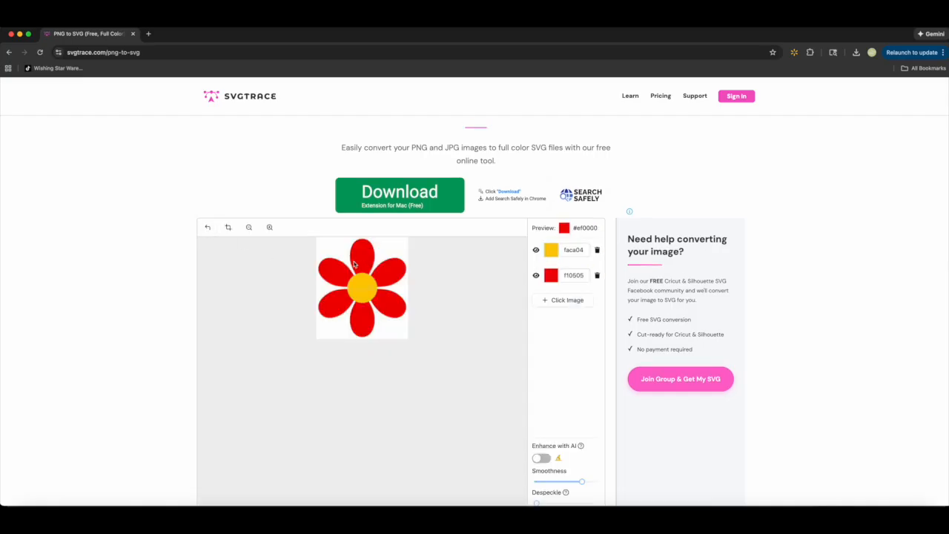
click(149, 33)
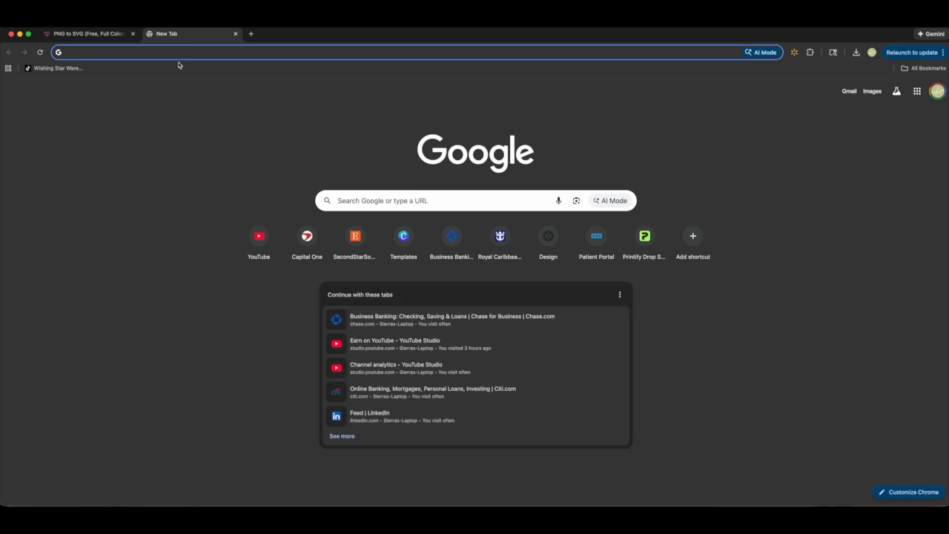
text(remove)
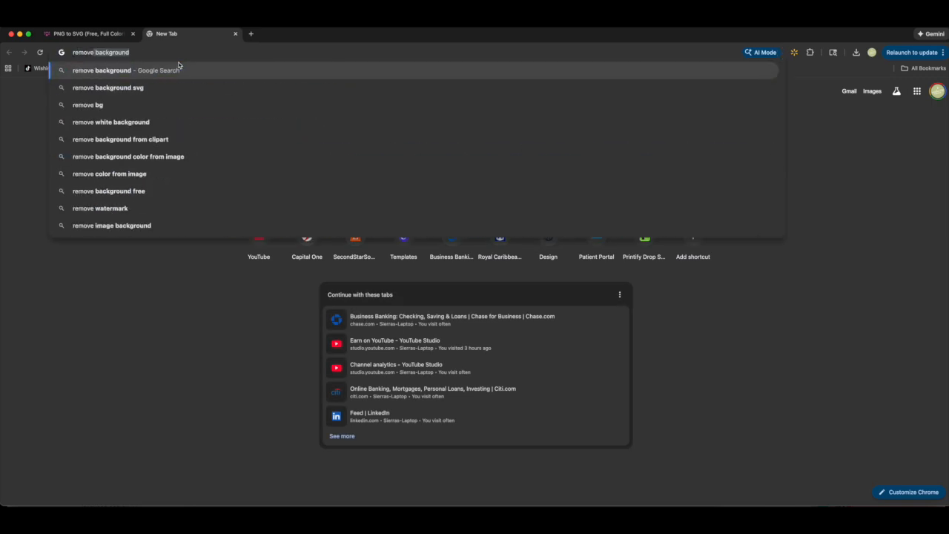
text(.bg)
key(Return)
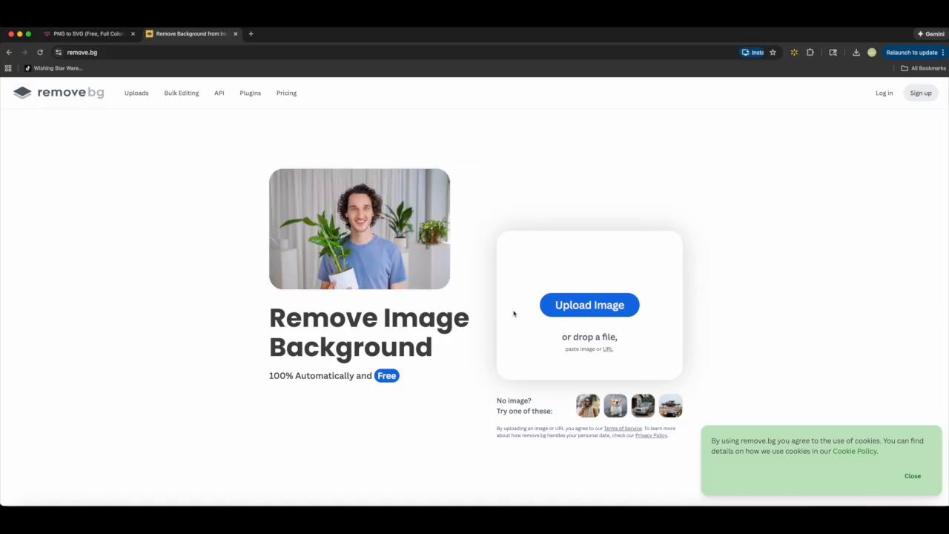
- Upload flower.jpeg from Downloads to remove.bg and download the free 213 x 237 preview of the cutout
click(584, 311)
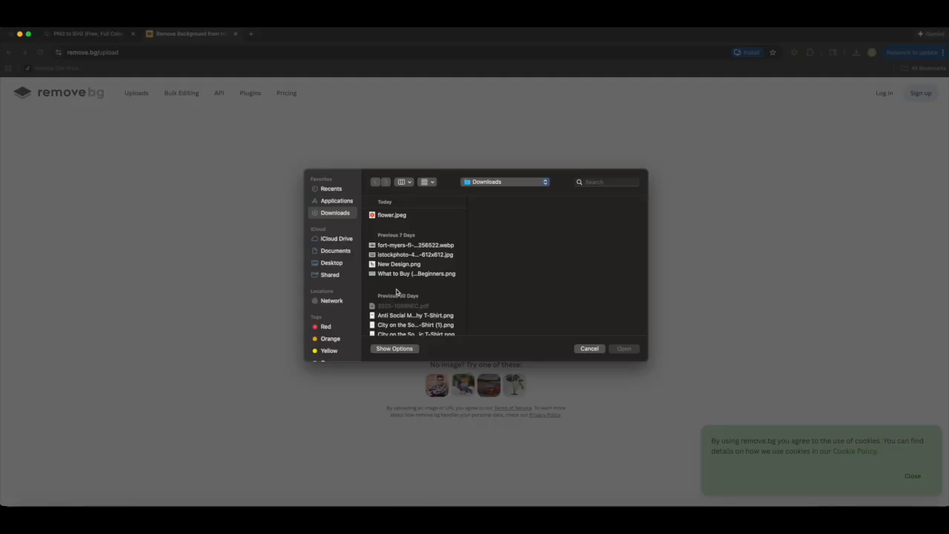
click(379, 218)
click(623, 353)
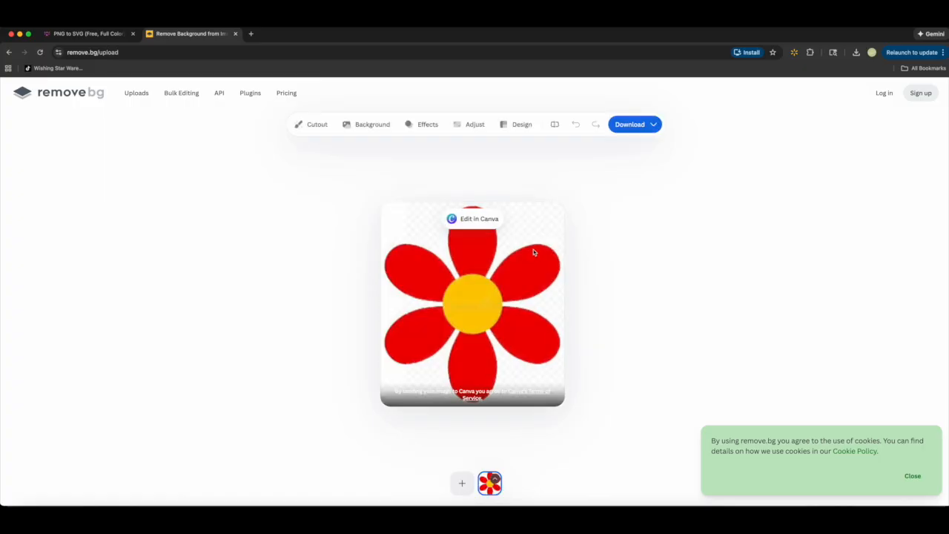
click(631, 124)
click(640, 155)
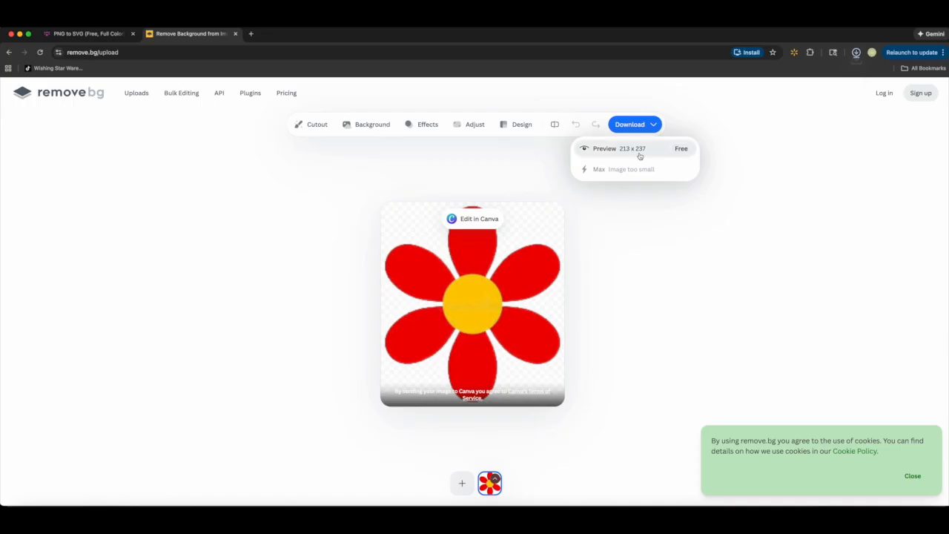
- Switch back to SvgTrace and replace the source image with the background-removed flower PNG from Downloads
click(83, 34)
scroll(333, 313, down, 1)
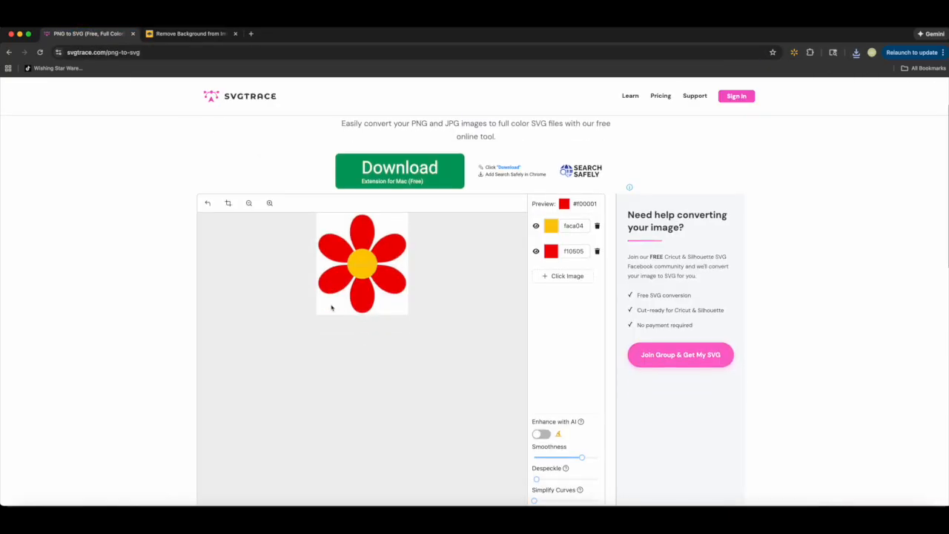
click(207, 204)
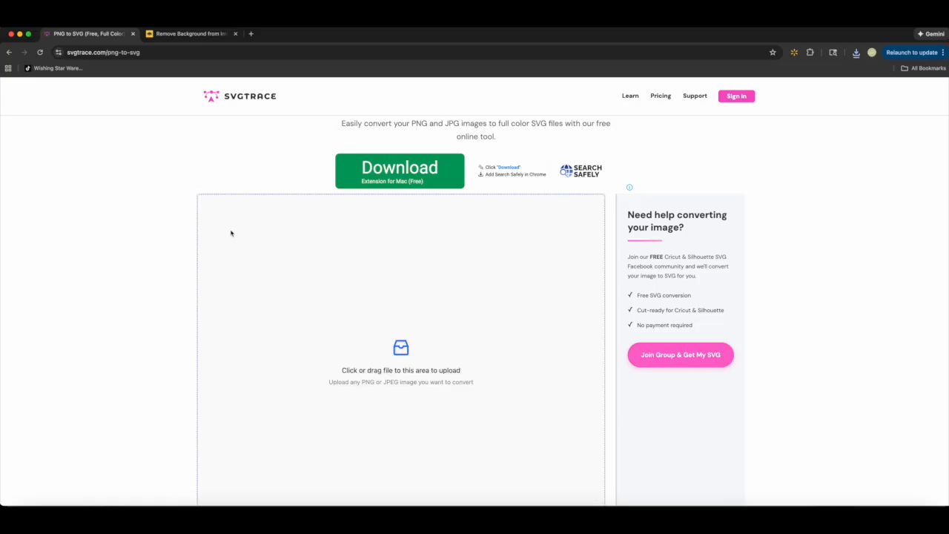
click(383, 322)
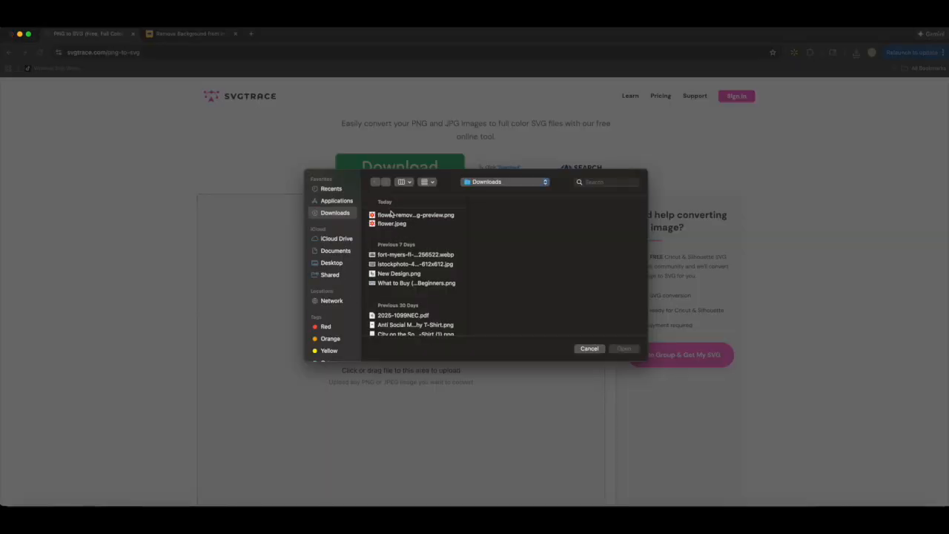
click(393, 215)
click(624, 348)
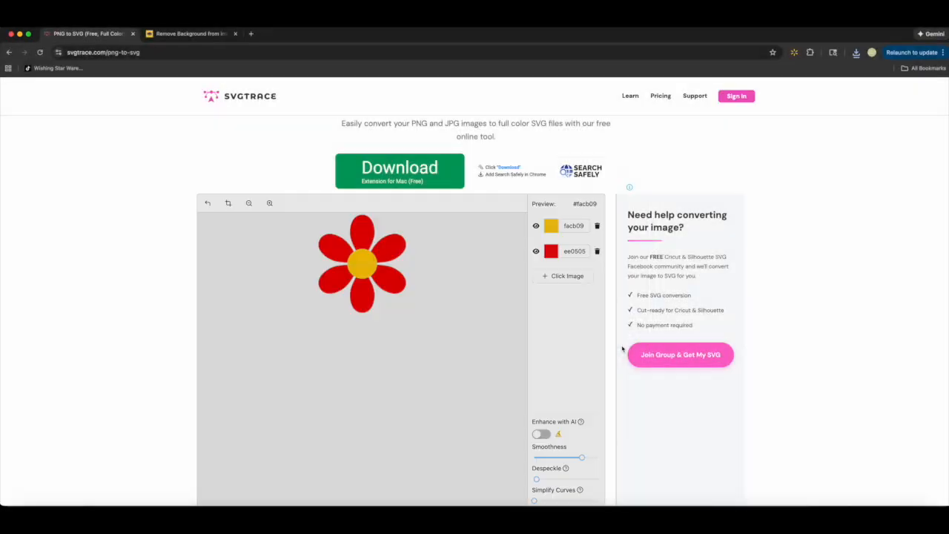
click(423, 335)
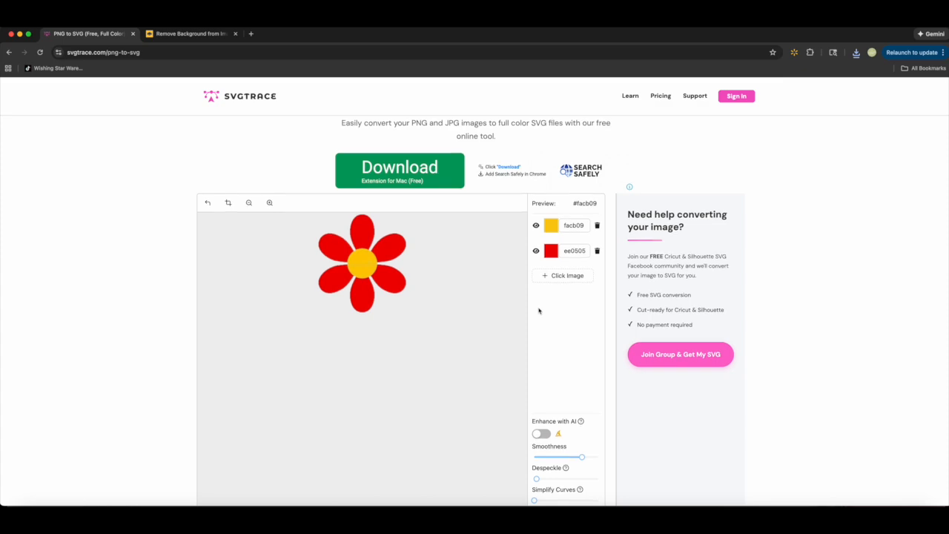
- Generate the SVG from the yellow and red trace colors and export it
scroll(549, 334, down, 3)
click(567, 404)
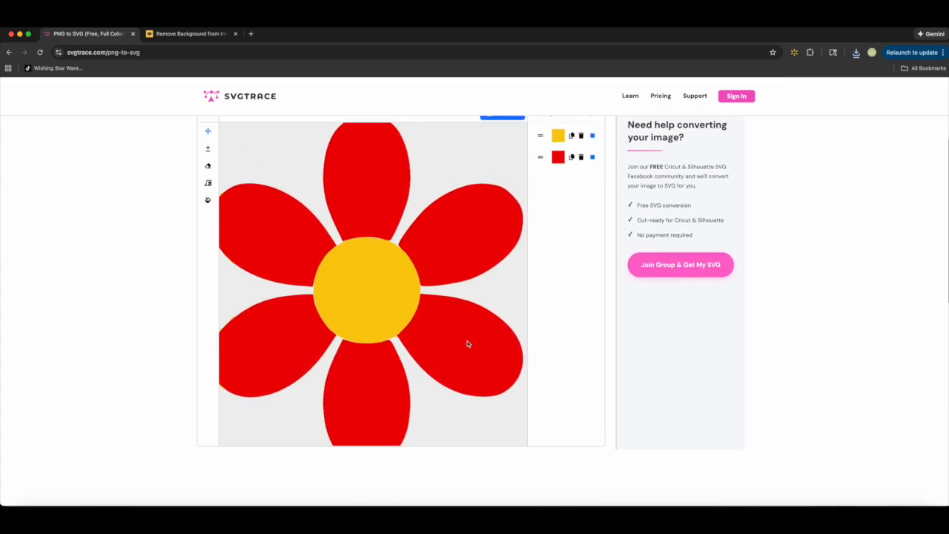
scroll(519, 349, down, 2)
scroll(566, 352, up, 5)
click(509, 270)
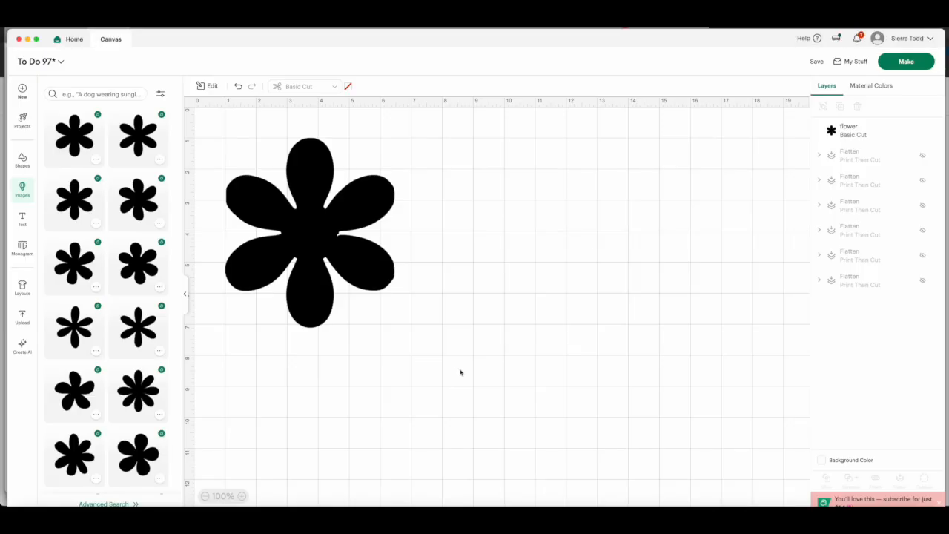
- Switch to Cricut Design Space and upload trace (10).svg from Downloads to the canvas, keeping its image name
click(25, 316)
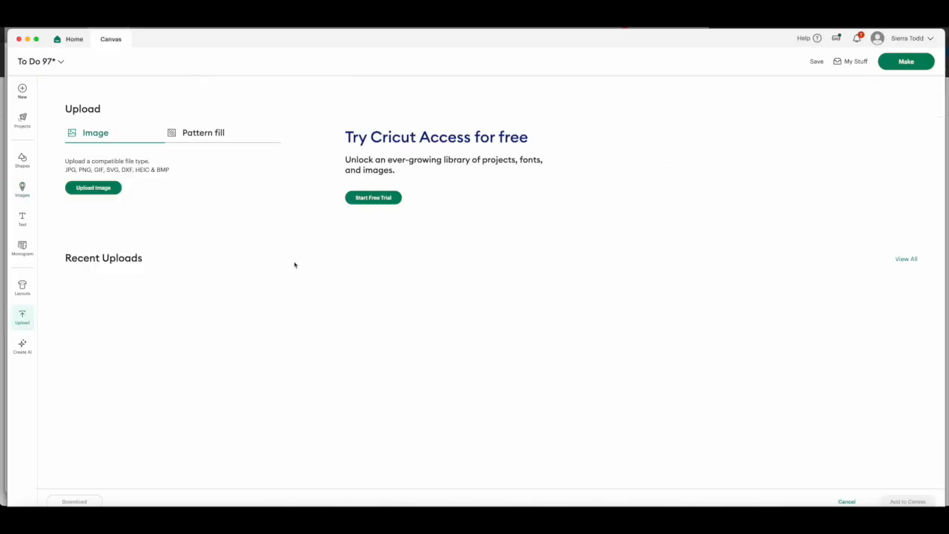
click(111, 188)
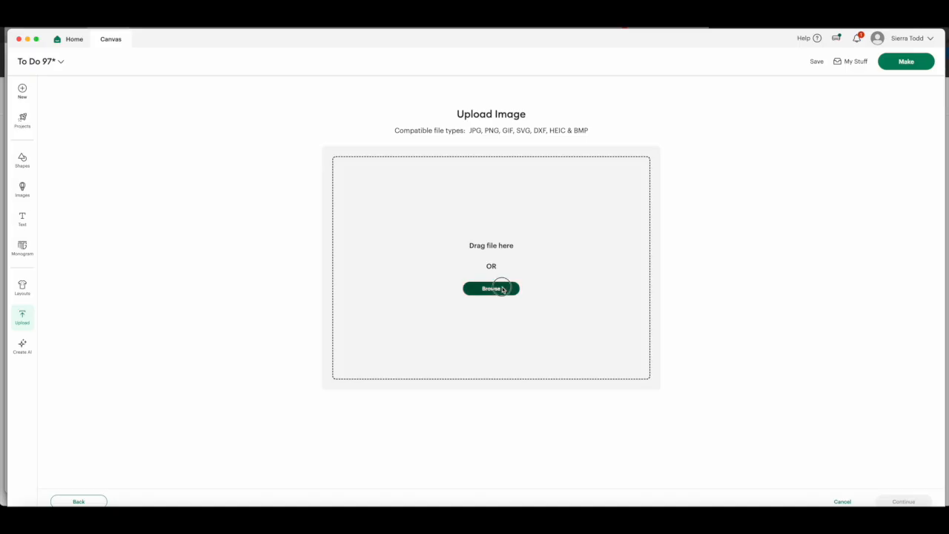
click(501, 289)
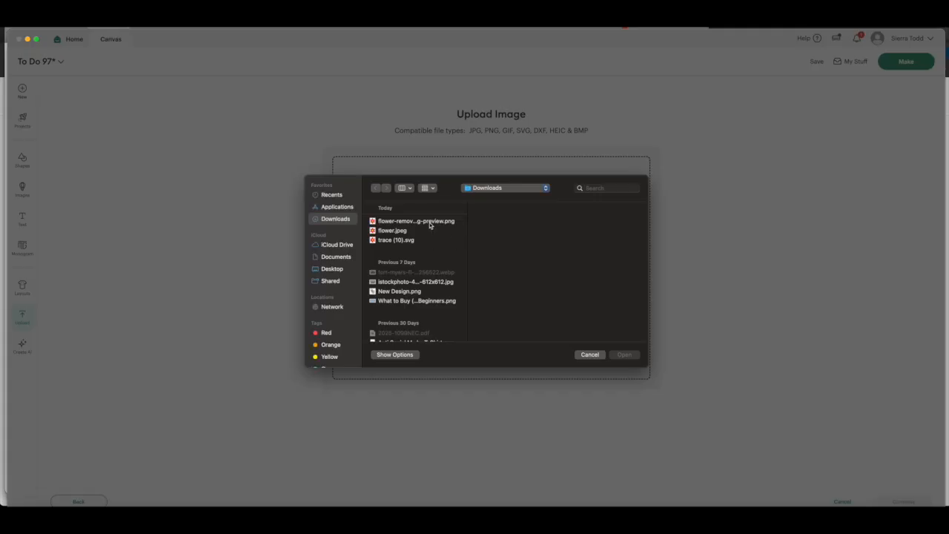
click(408, 240)
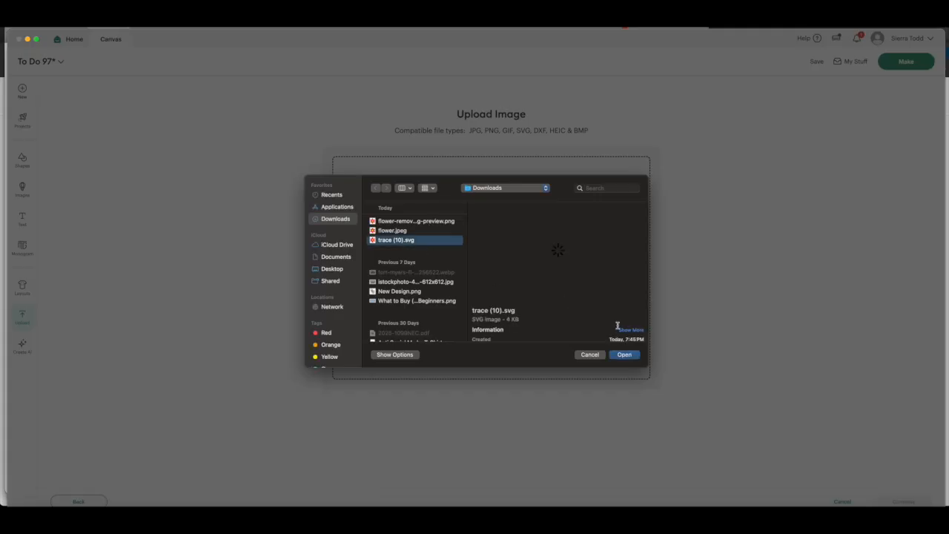
click(624, 355)
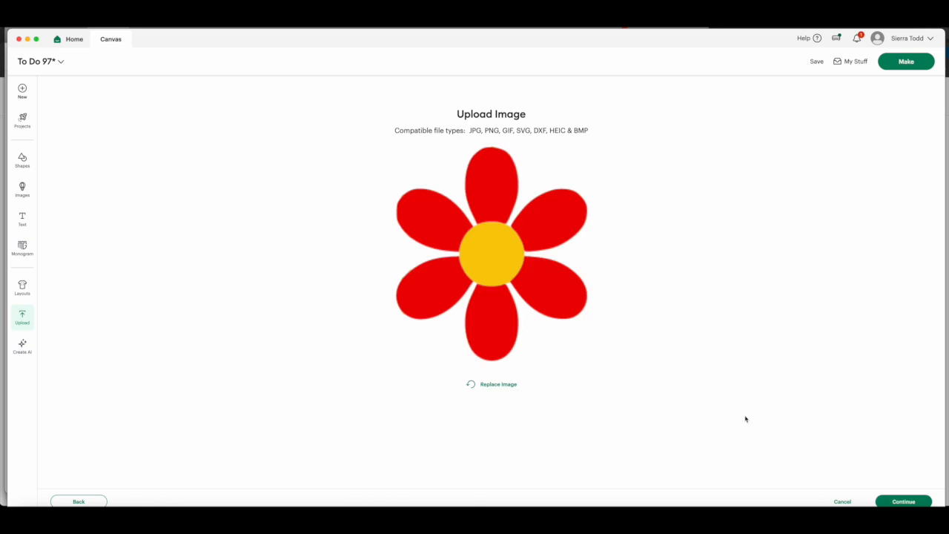
click(902, 502)
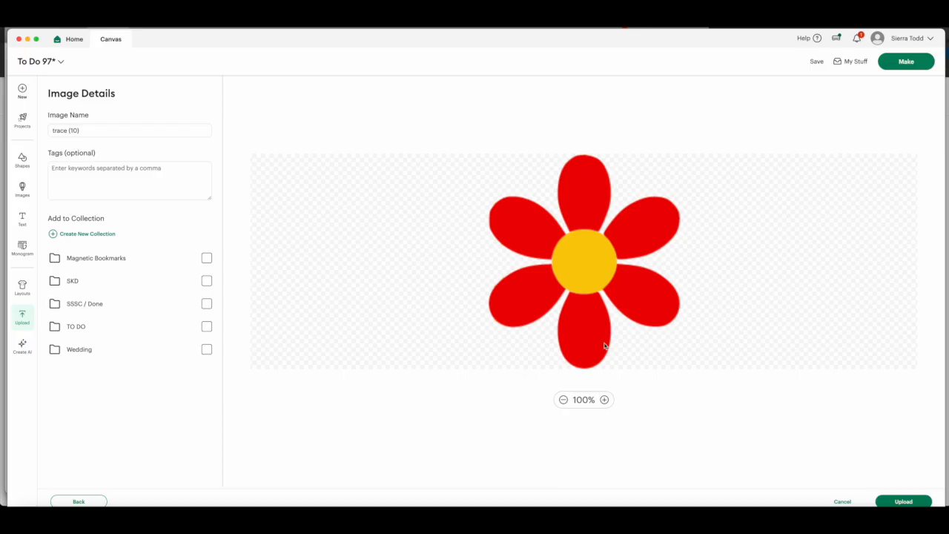
click(903, 501)
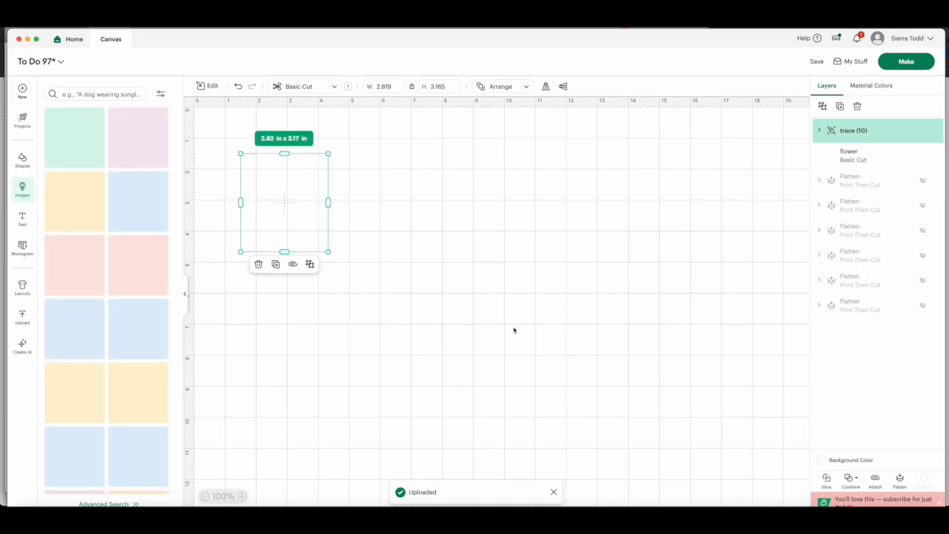
- Move the uploaded red and yellow flower beside the black flower and enlarge it to about 4.85 x 5.45 in
drag(284, 196, 496, 184)
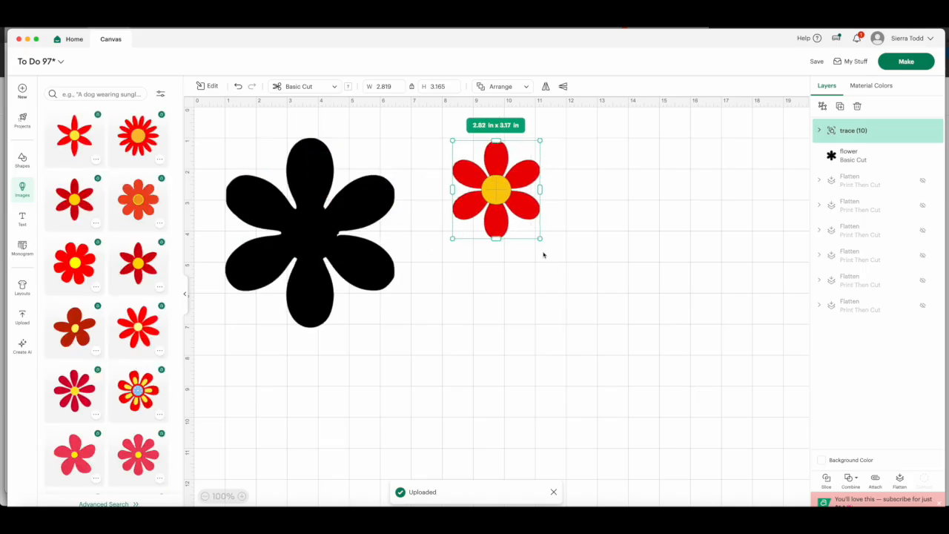
drag(539, 239, 603, 310)
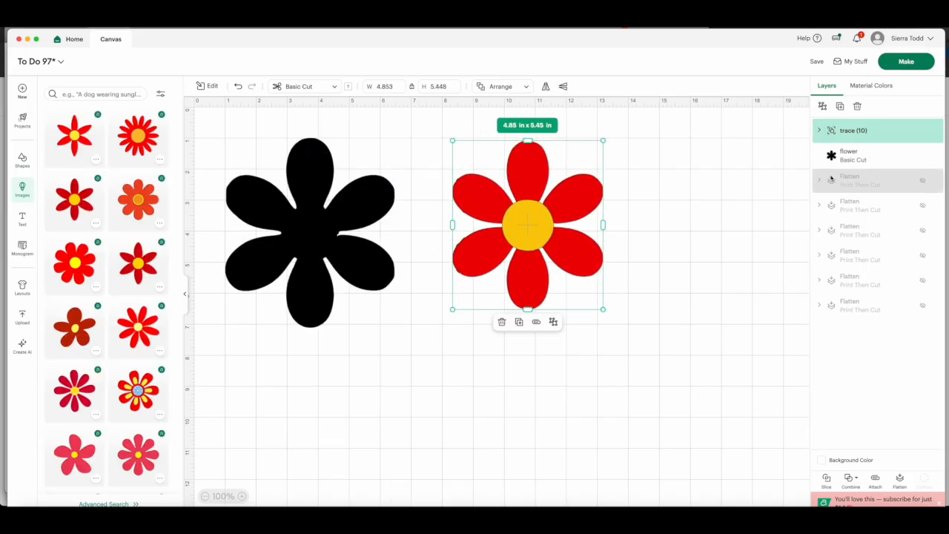
- Expand the trace (10) group and examine its yellow and red layers, including the contours of the red petals
click(819, 130)
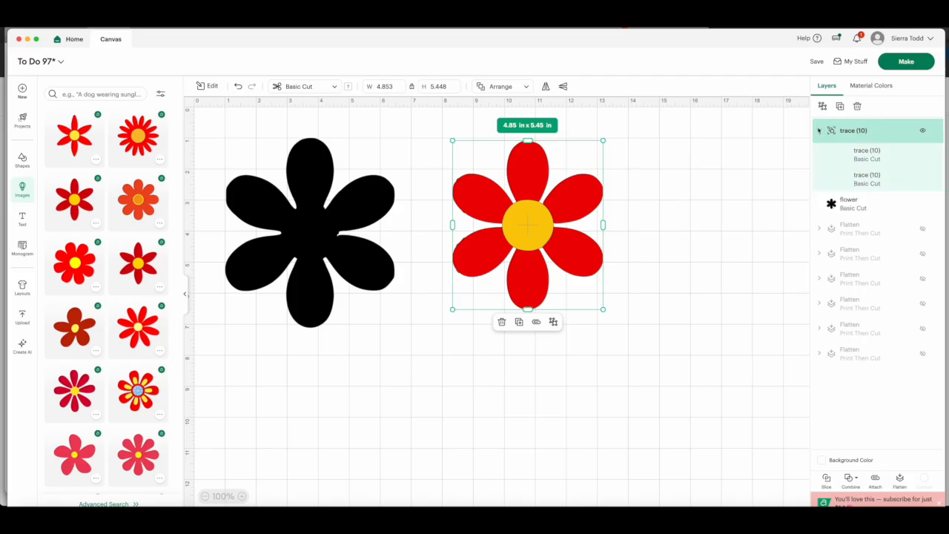
click(869, 179)
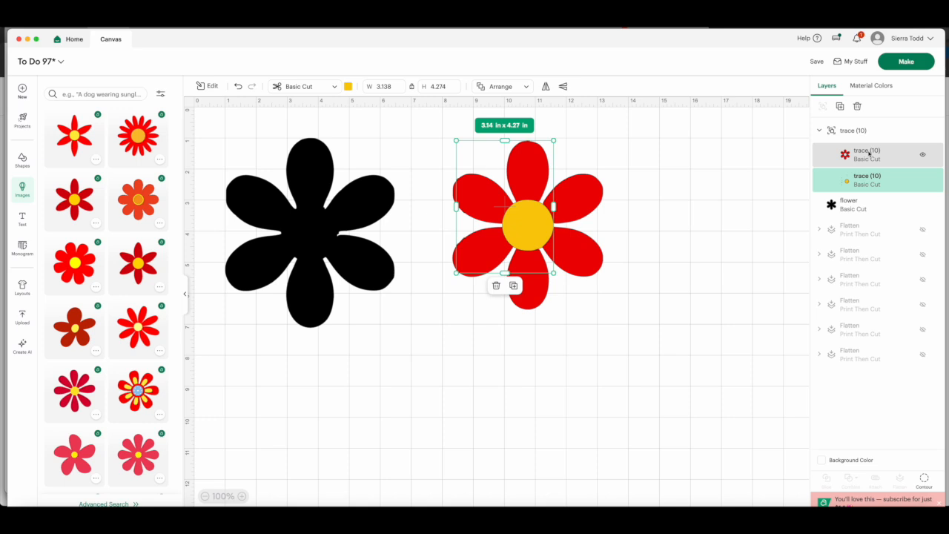
click(870, 153)
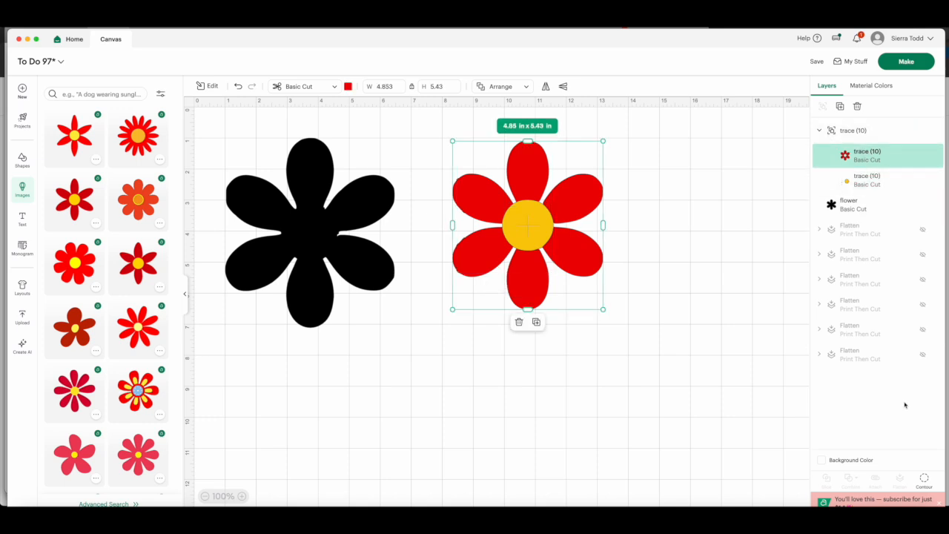
click(924, 480)
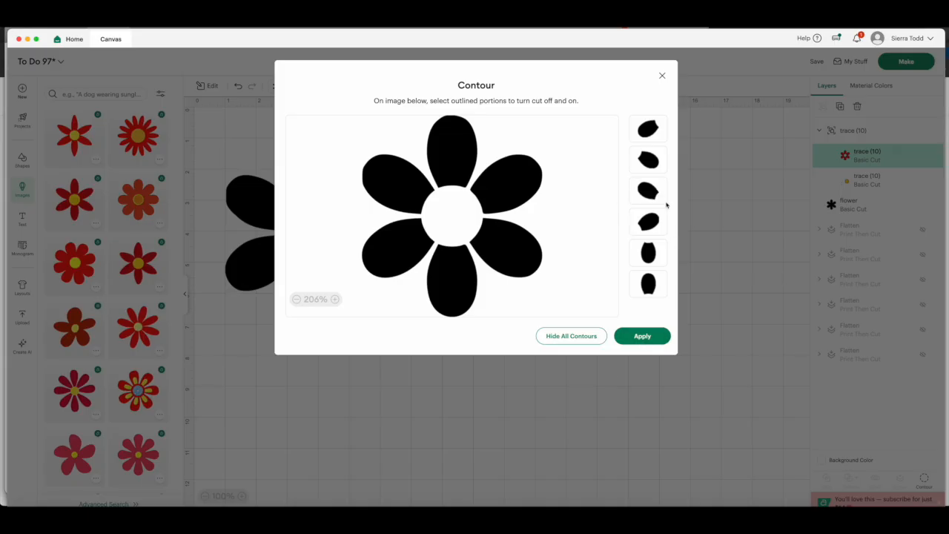
click(662, 75)
- Ungroup the trace (10) flower and move the yellow center layer away from the red petals
shift+click(868, 176)
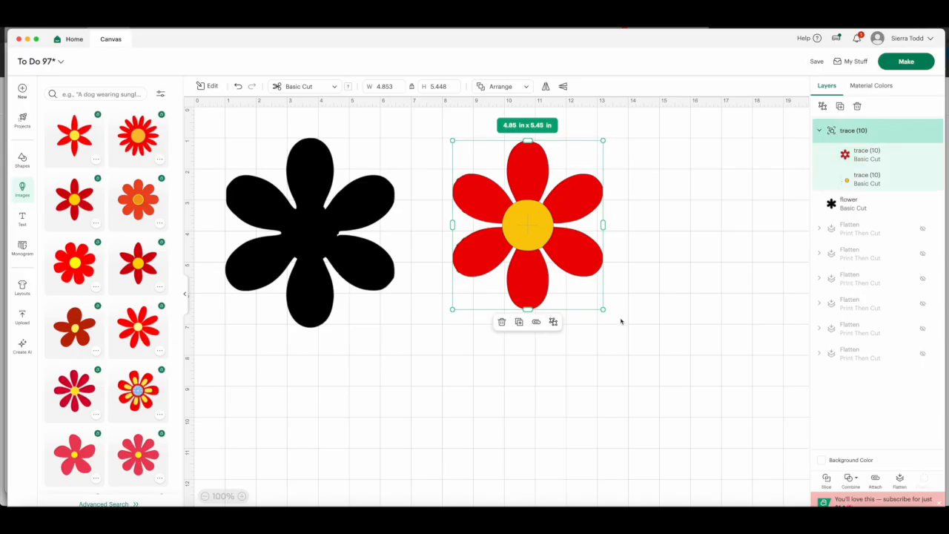
click(553, 322)
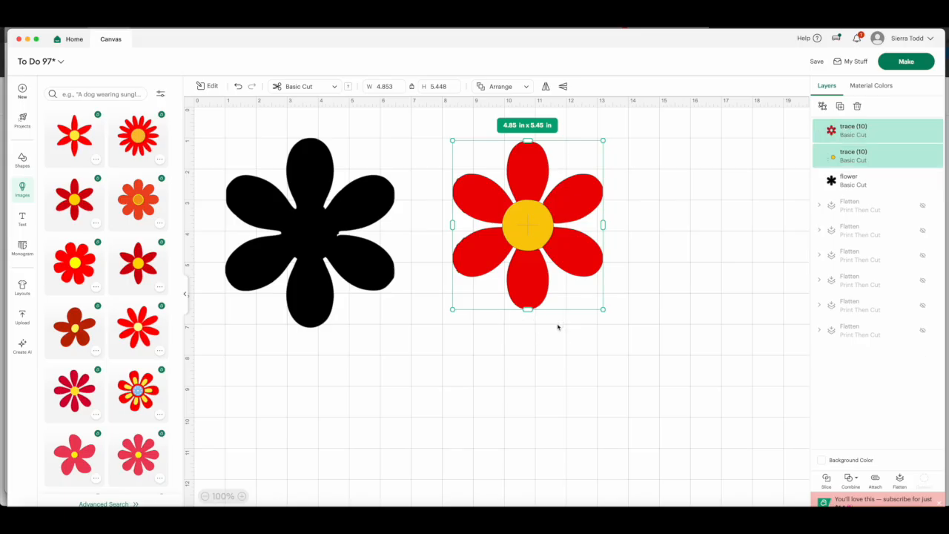
click(699, 279)
drag(529, 216, 735, 229)
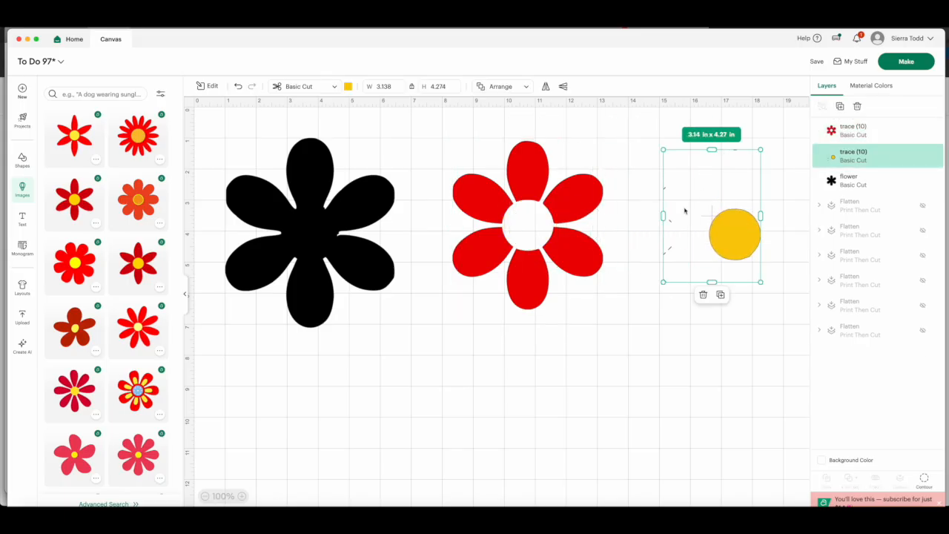
- Use Contour on the yellow layer to hide all stray pieces and keep only the center circle
click(925, 478)
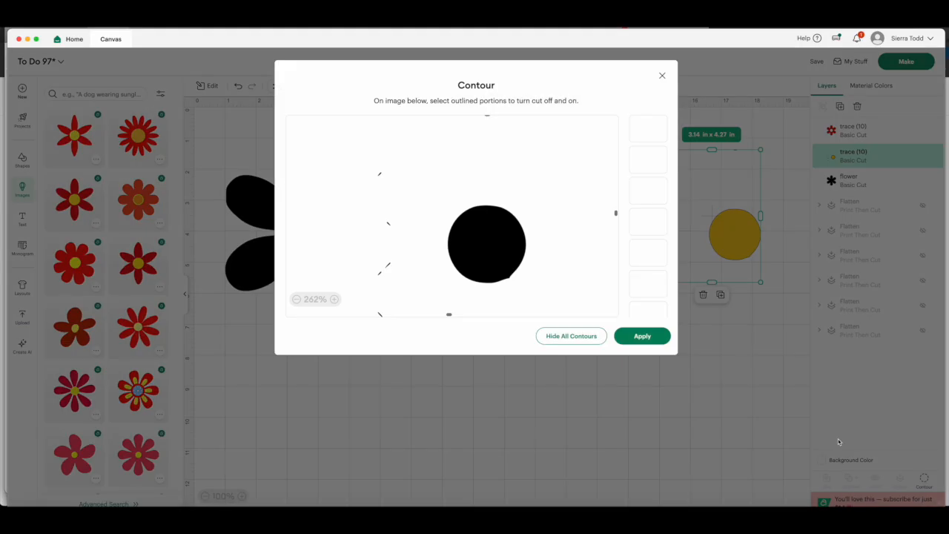
click(592, 338)
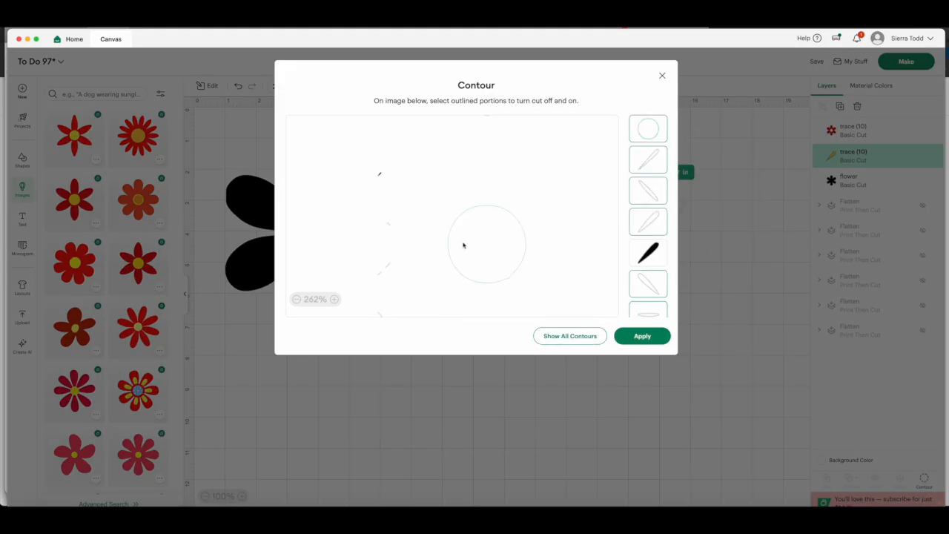
click(487, 238)
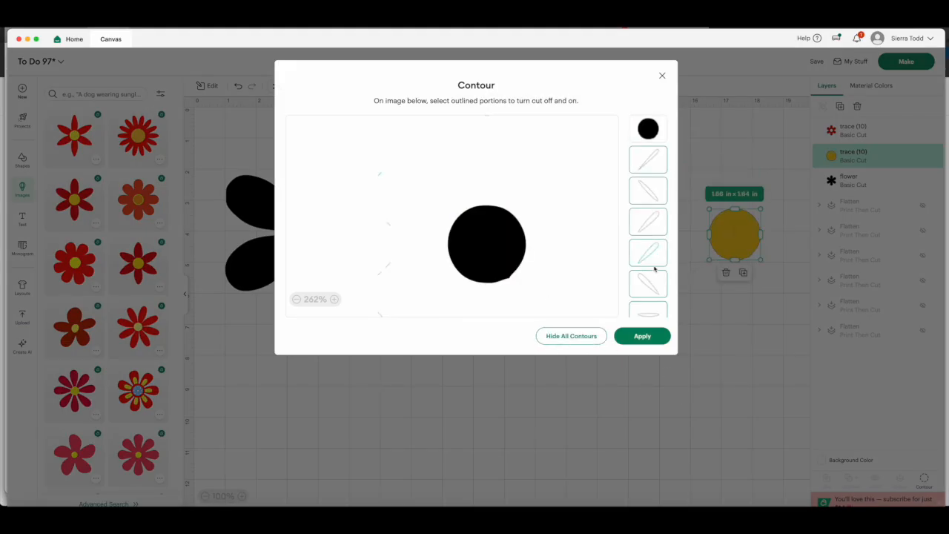
click(640, 335)
- Move the yellow circle back into the center of the red petals and shift the black flower slightly
drag(746, 238, 536, 226)
click(619, 218)
mouse_move(314, 229)
mouse_down()
mouse_move(328, 225)
mouse_move(321, 228)
mouse_up()
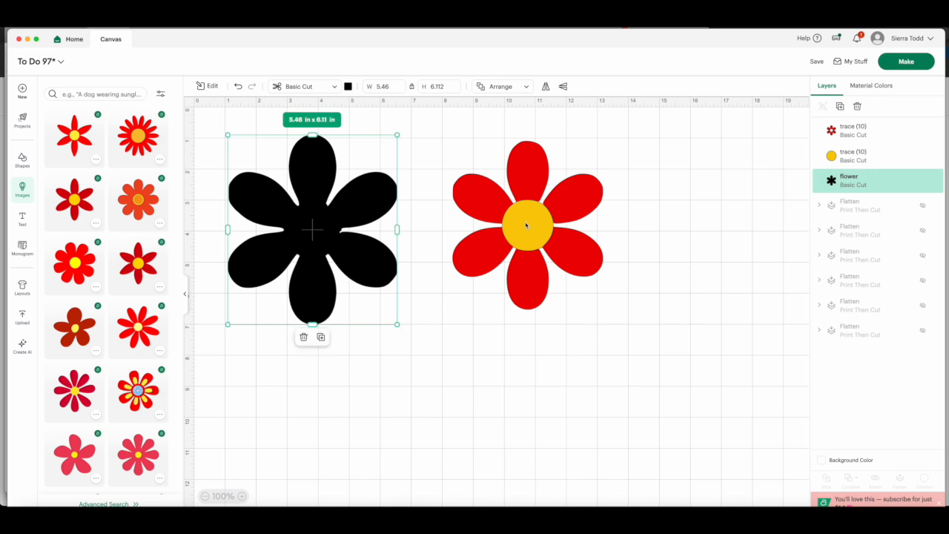
- Nudge the yellow circle on the red petals and flatten both trace (10) layers into one Print Then Cut layer
mouse_move(534, 220)
mouse_down()
mouse_move(654, 216)
mouse_move(529, 223)
mouse_up()
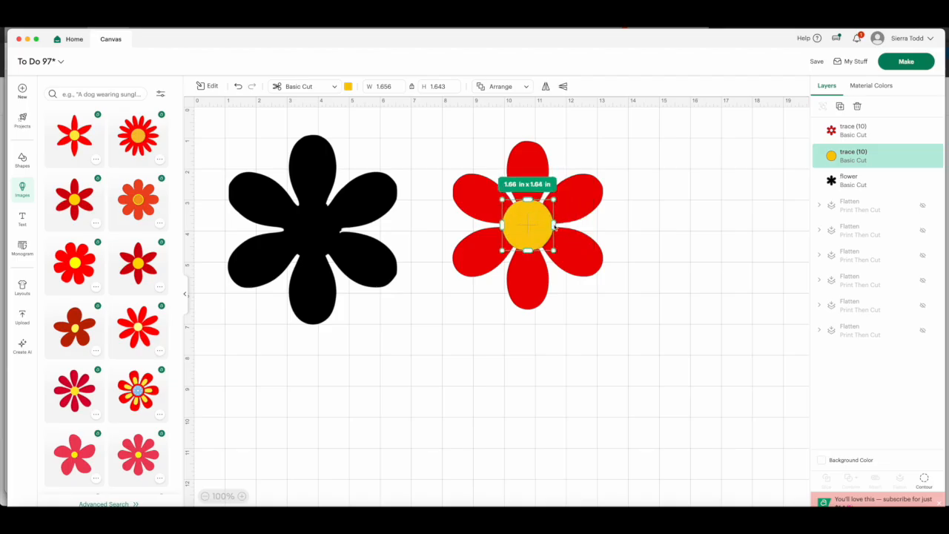
click(628, 296)
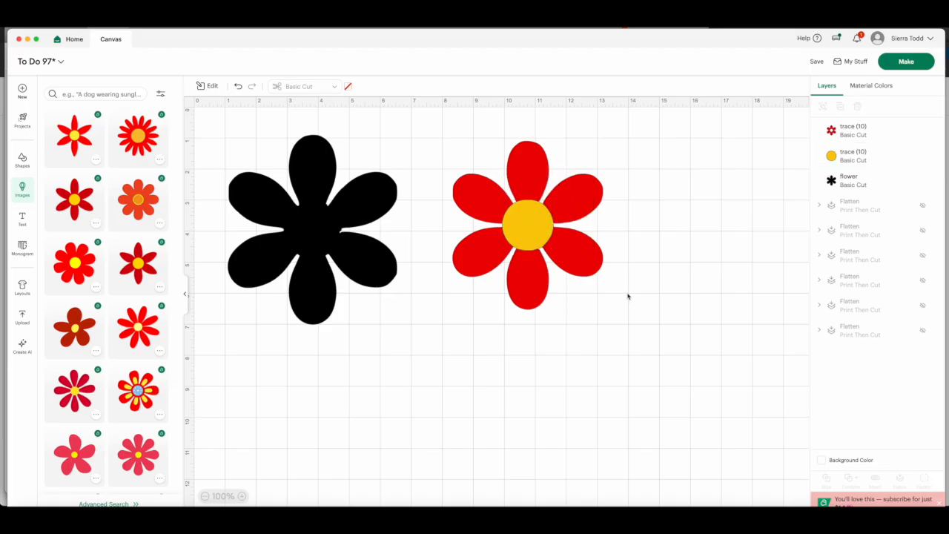
drag(623, 322, 475, 152)
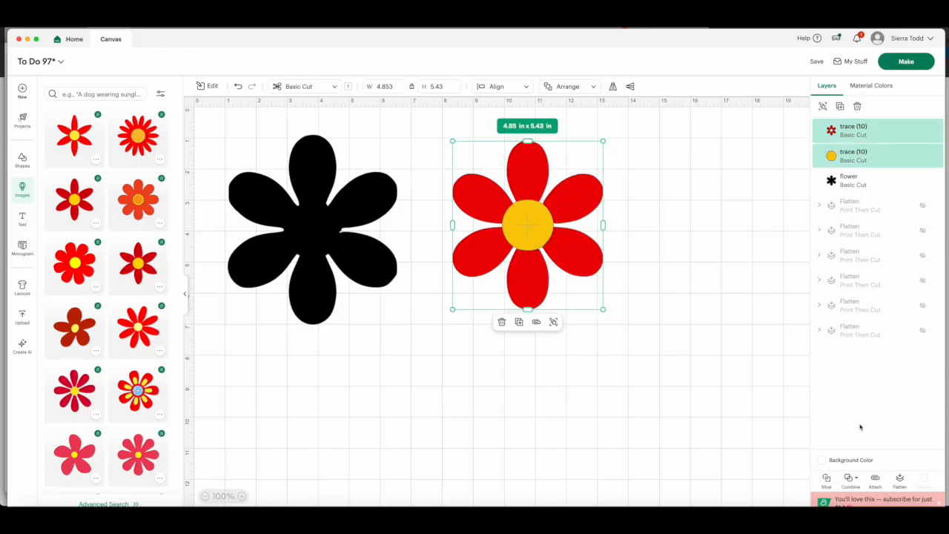
click(899, 481)
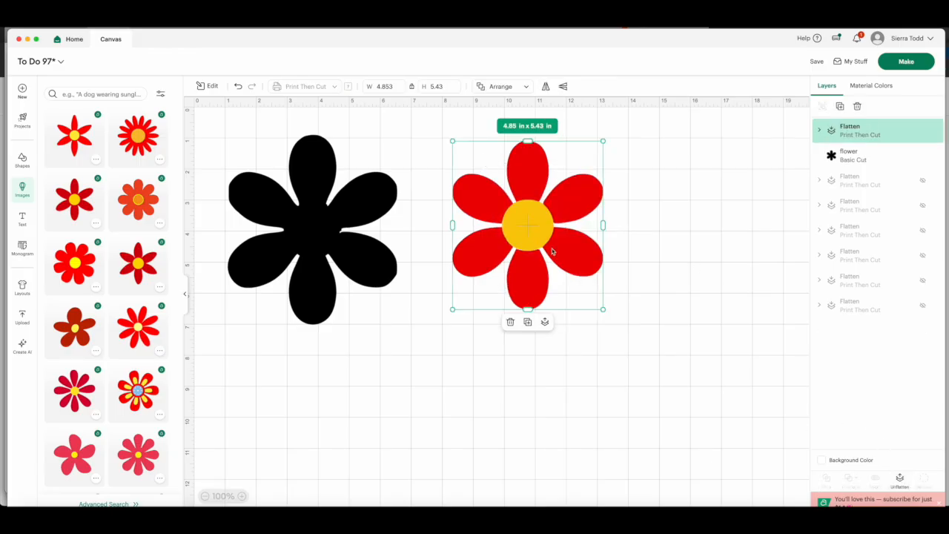
click(675, 263)
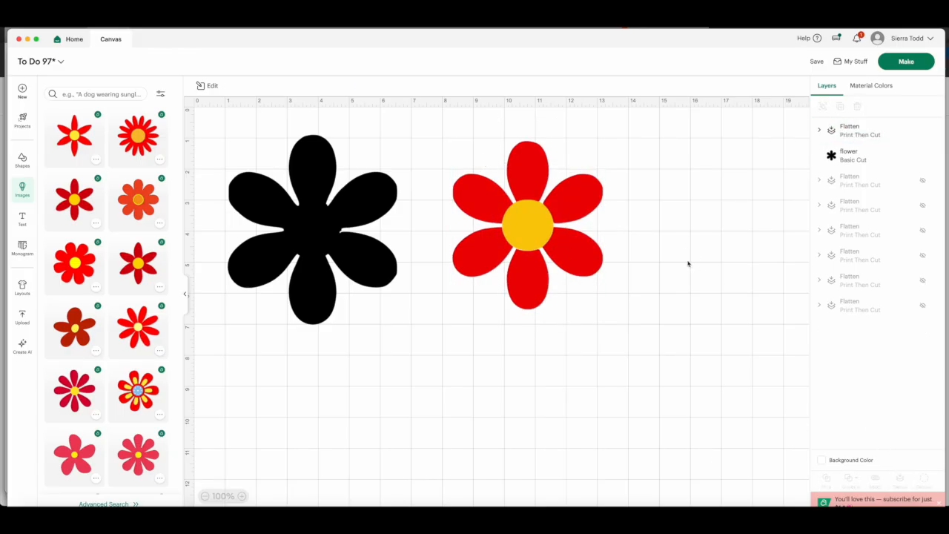
click(819, 130)
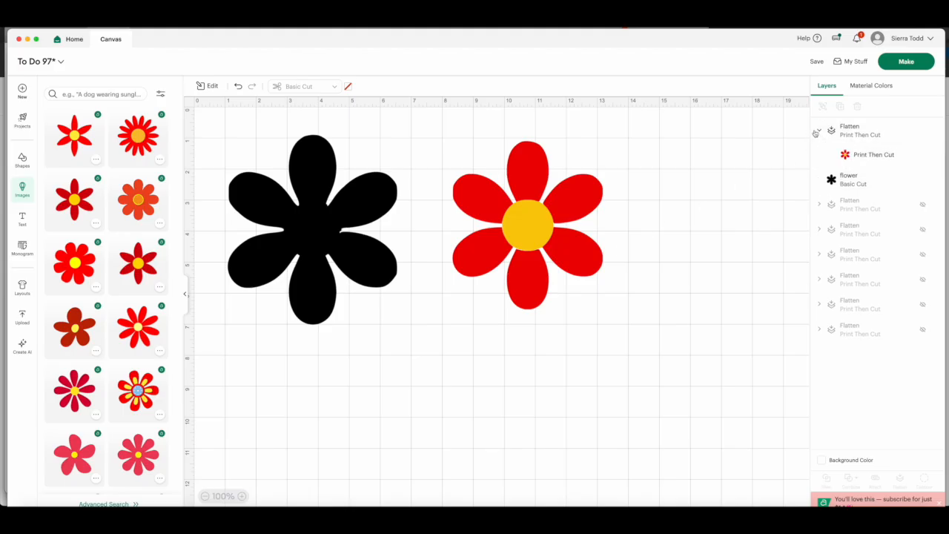